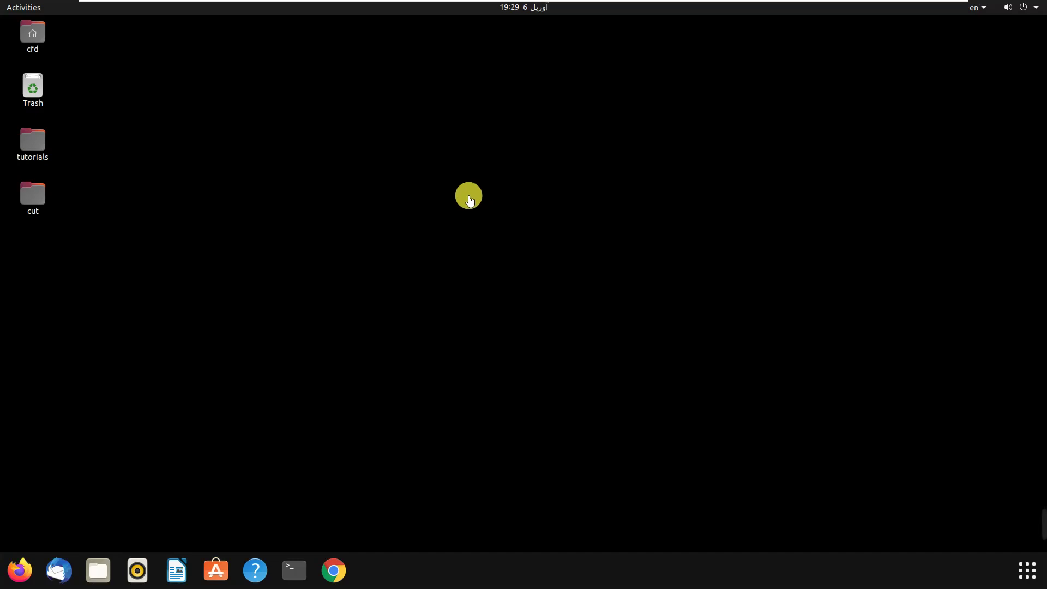
Step: Browse to tutorials/multiphase/interFoam/laminar/damBreak in Files
click(19, 145)
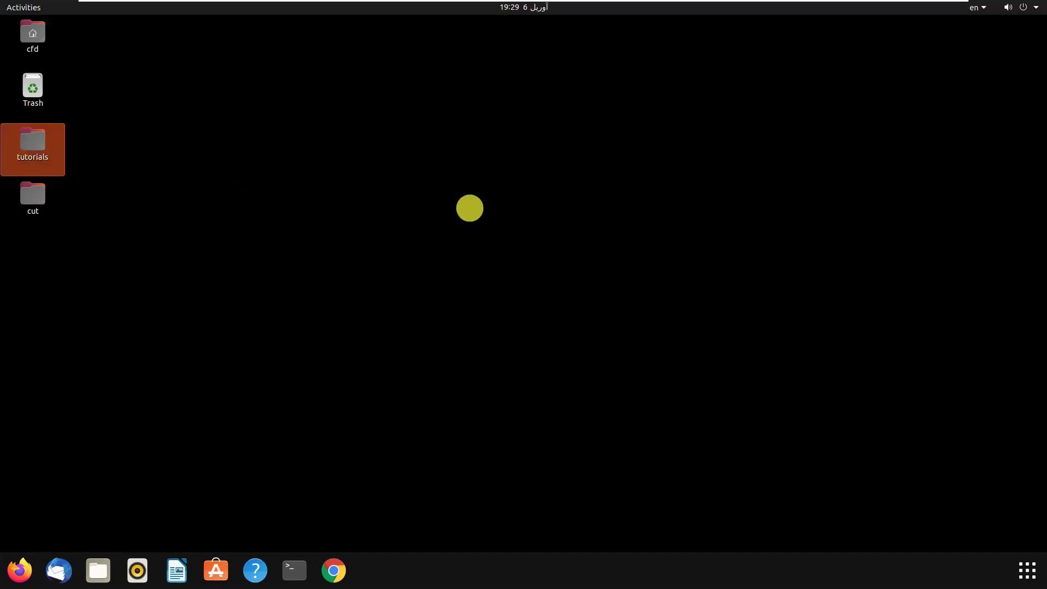
double_click(41, 152)
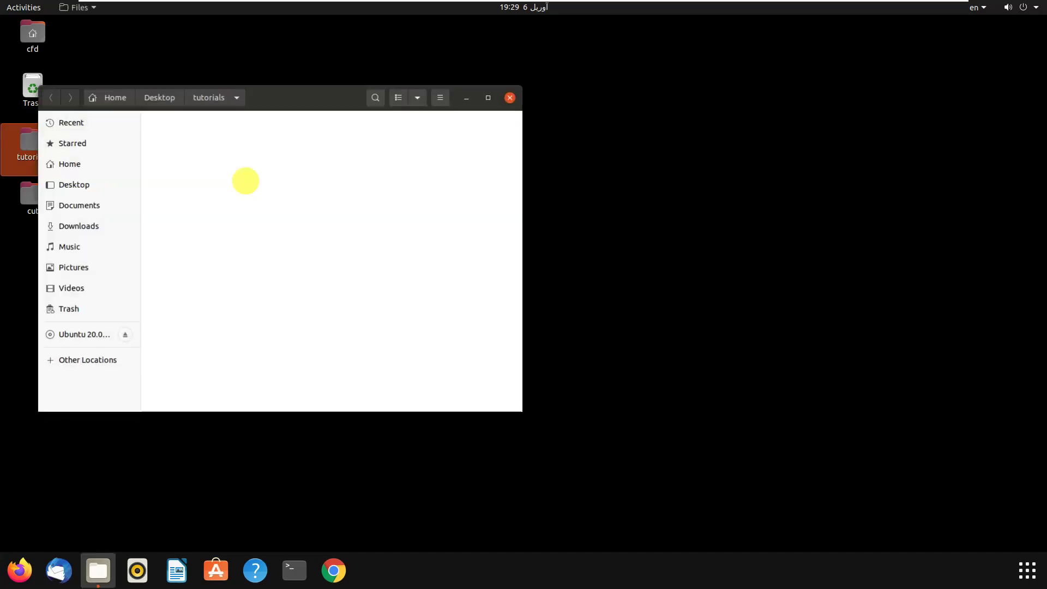
click(439, 177)
double_click(439, 177)
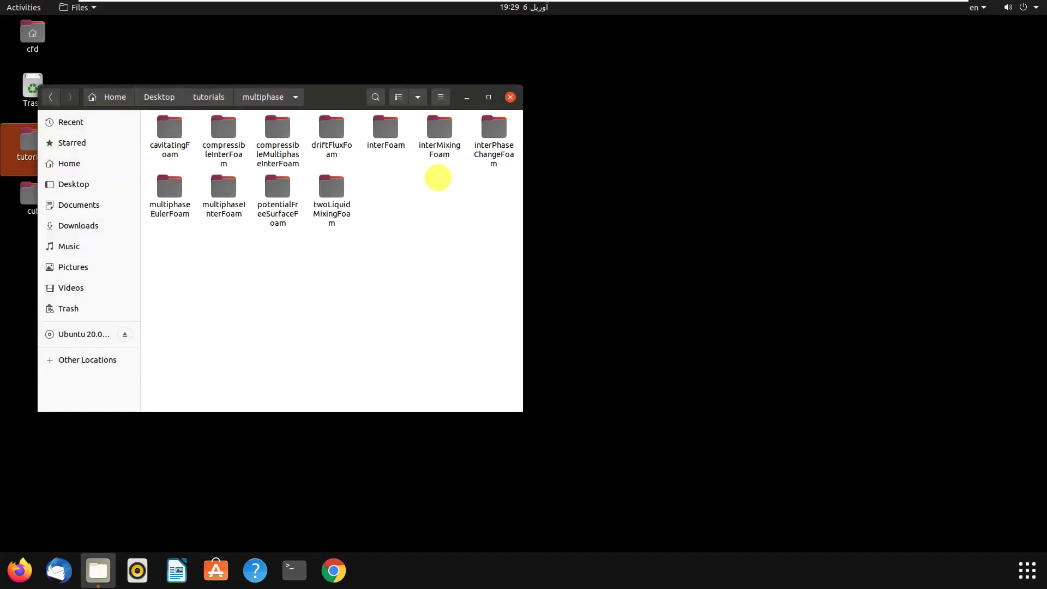
double_click(388, 124)
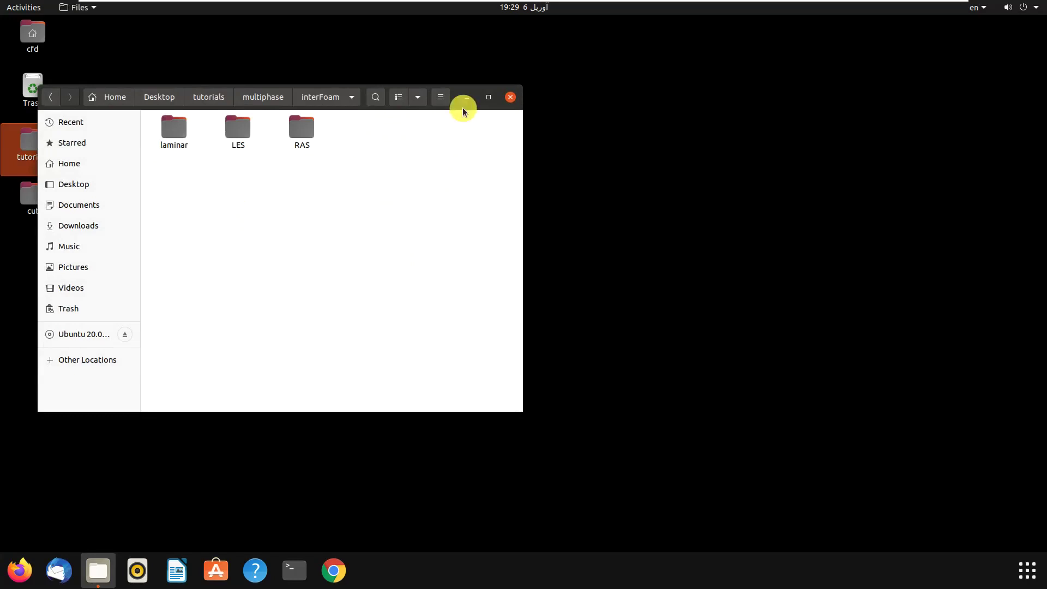
drag(460, 107, 534, 110)
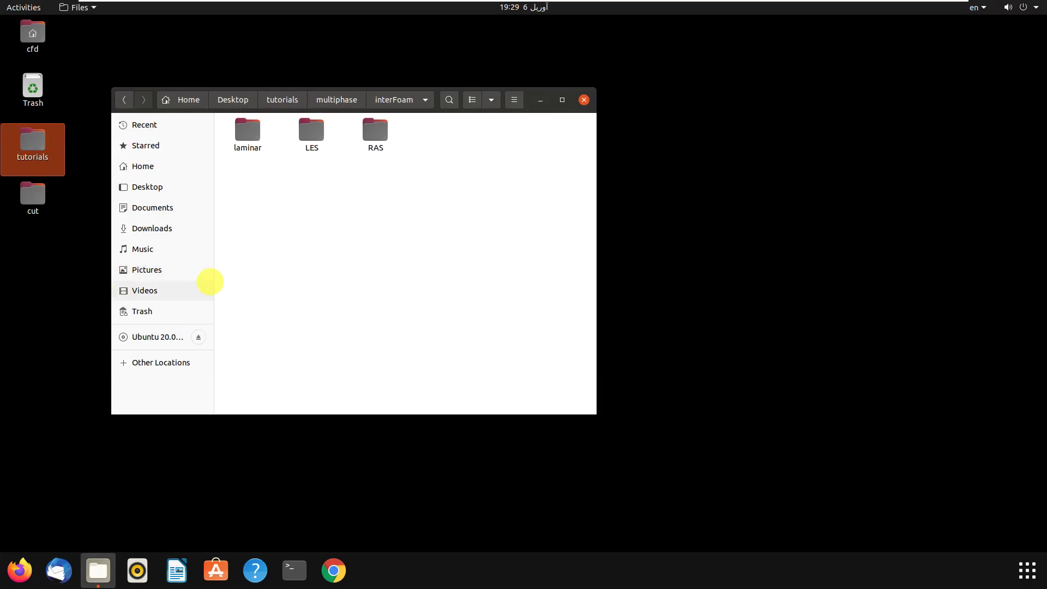
double_click(248, 136)
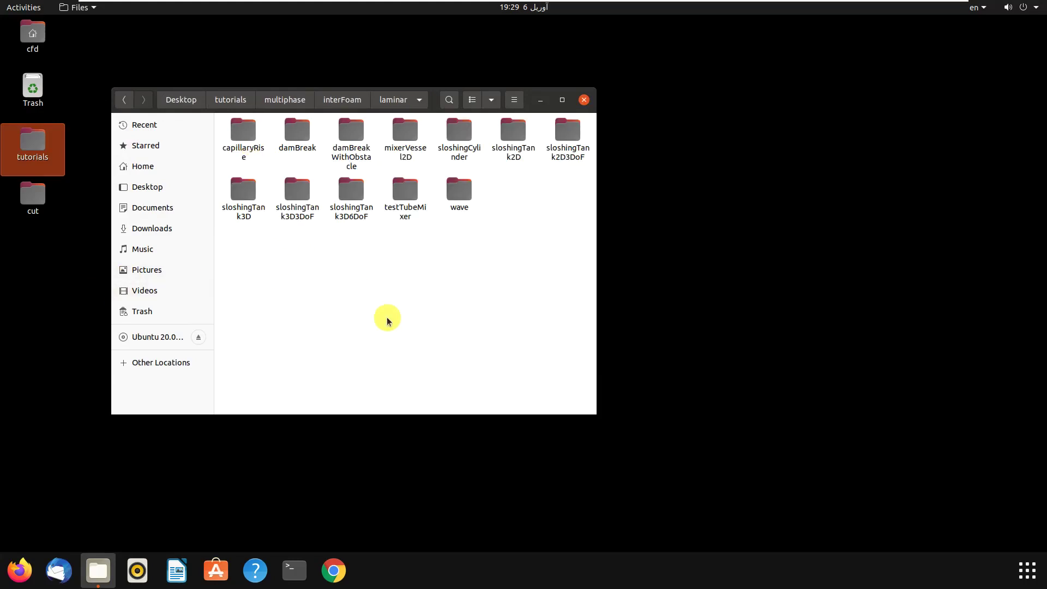
double_click(297, 135)
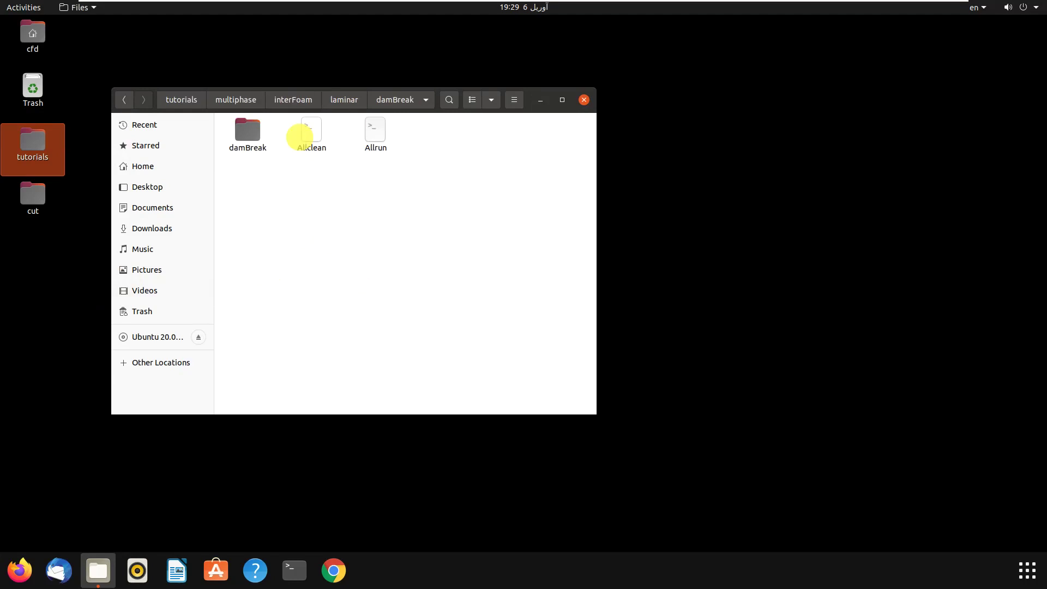
double_click(240, 135)
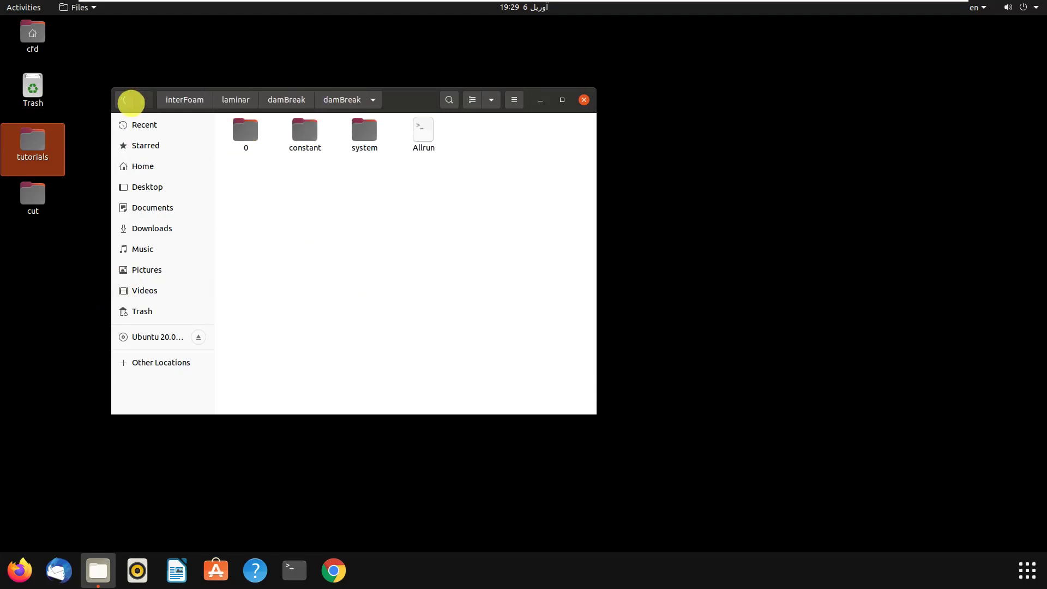
Step: Copy the damBreak case folder and paste it onto the desktop
click(124, 101)
right_click(243, 129)
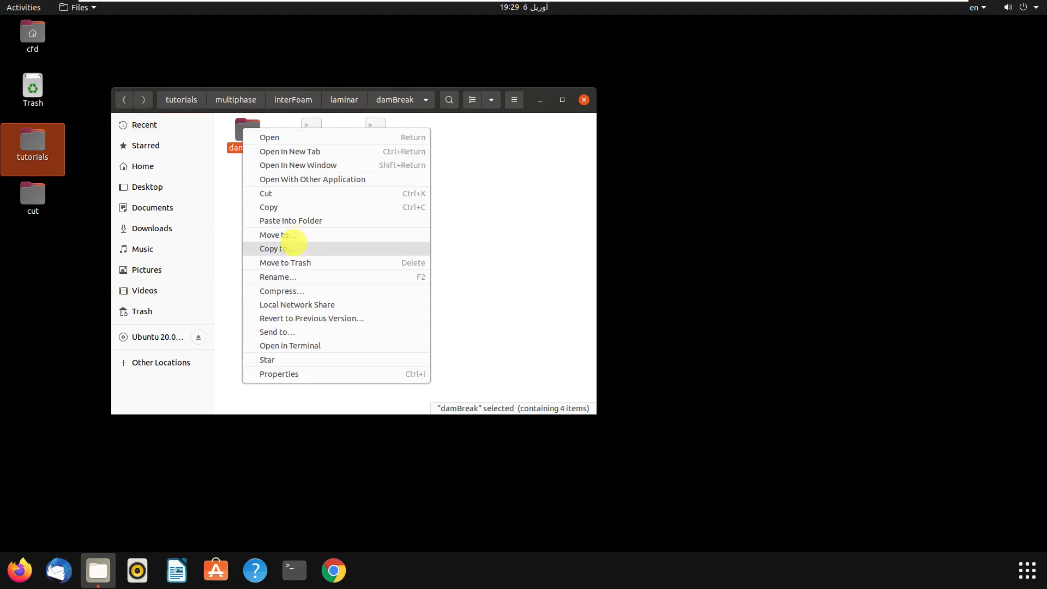
click(291, 211)
click(584, 100)
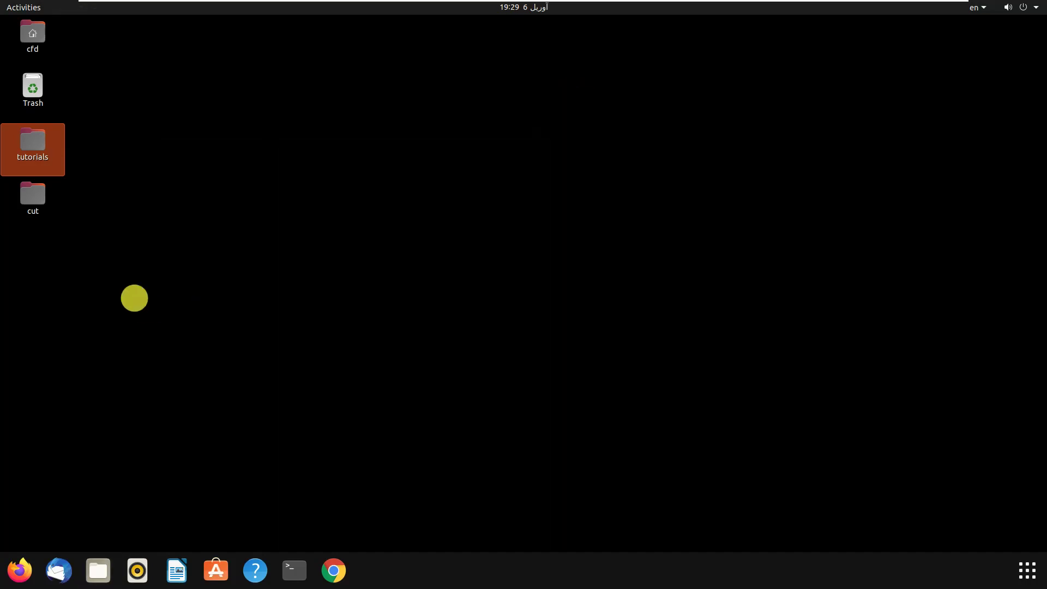
right_click(38, 267)
click(68, 308)
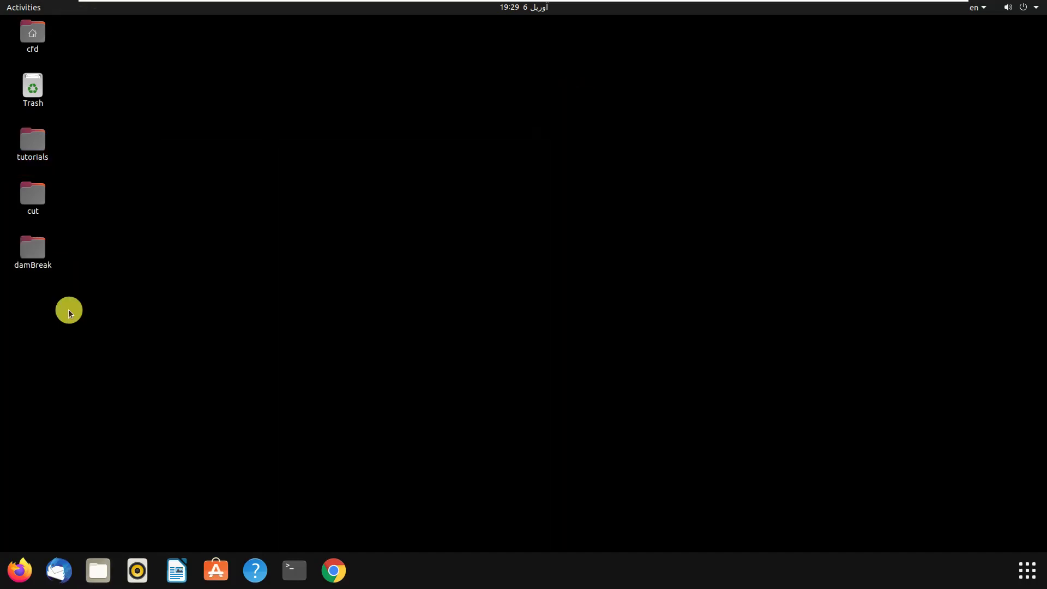
Step: Open the desktop damBreak copy, look through its 0 folder, then view the constant folder's g, momentumTransport and transportProperties
double_click(39, 268)
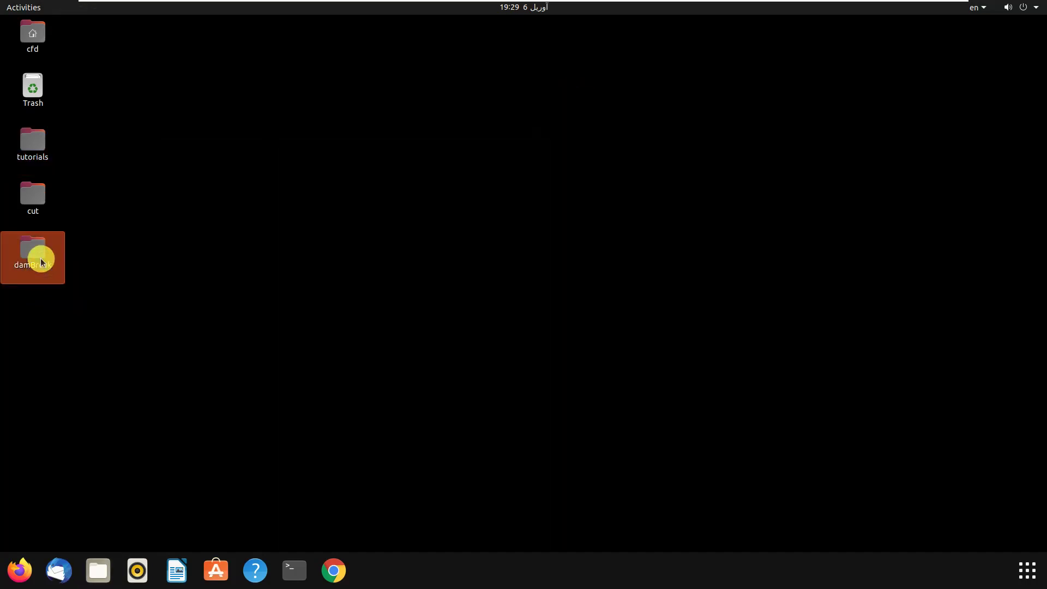
drag(306, 96, 598, 56)
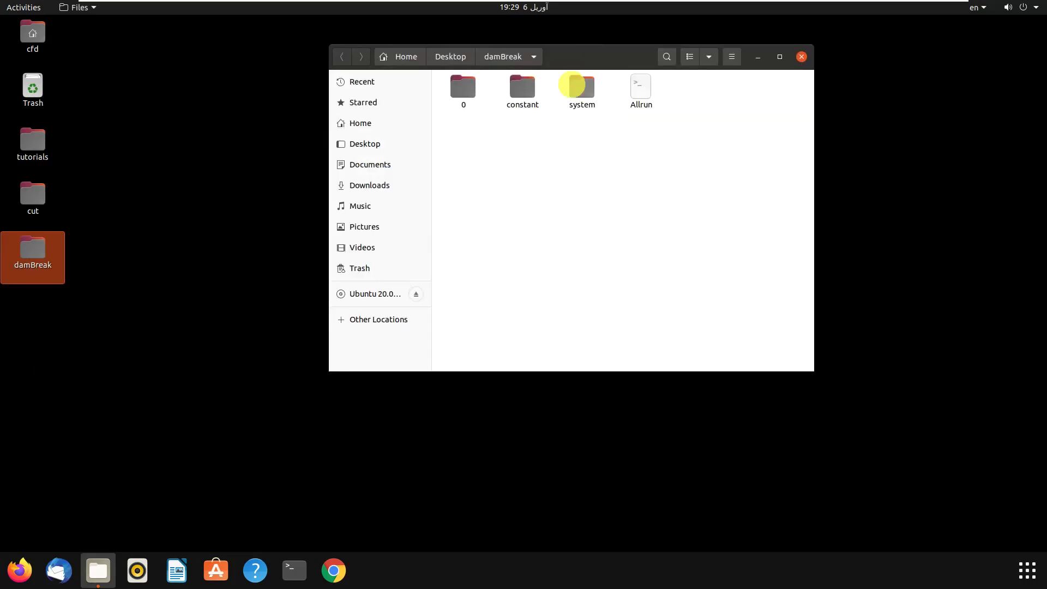
drag(569, 167, 413, 241)
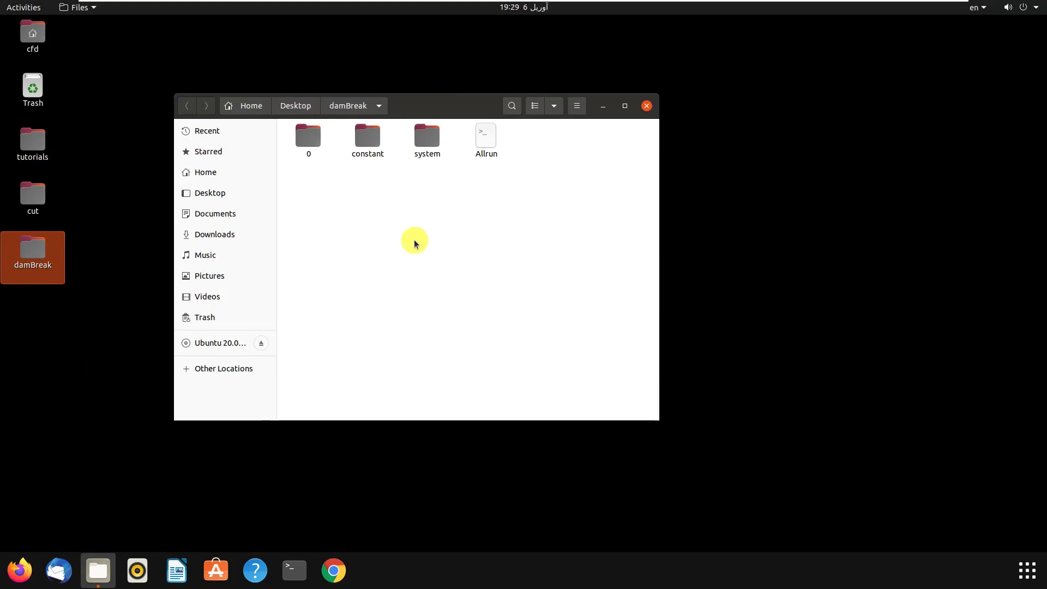
double_click(309, 137)
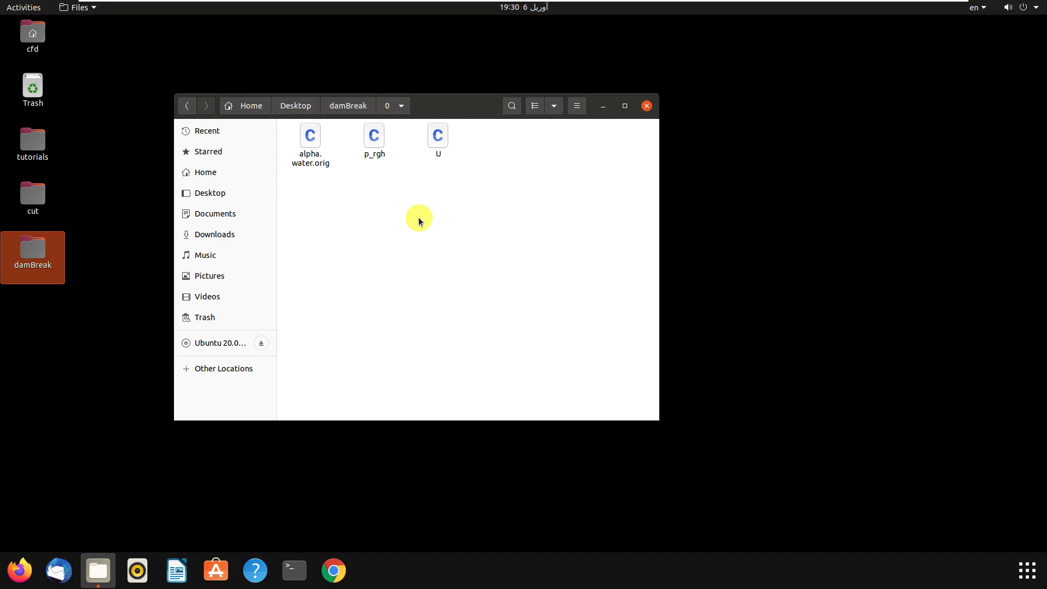
click(190, 105)
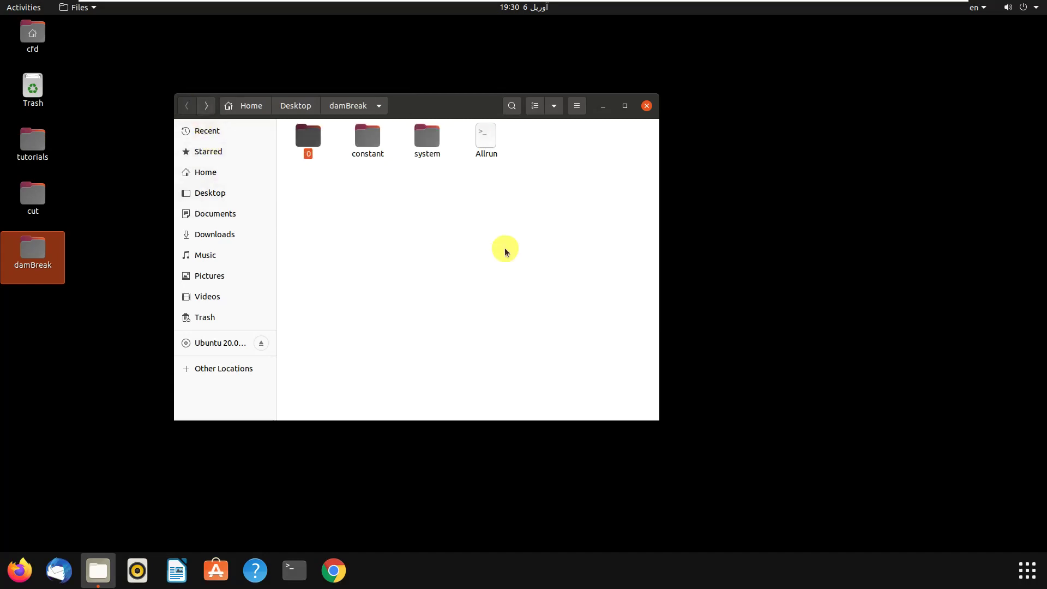
double_click(367, 138)
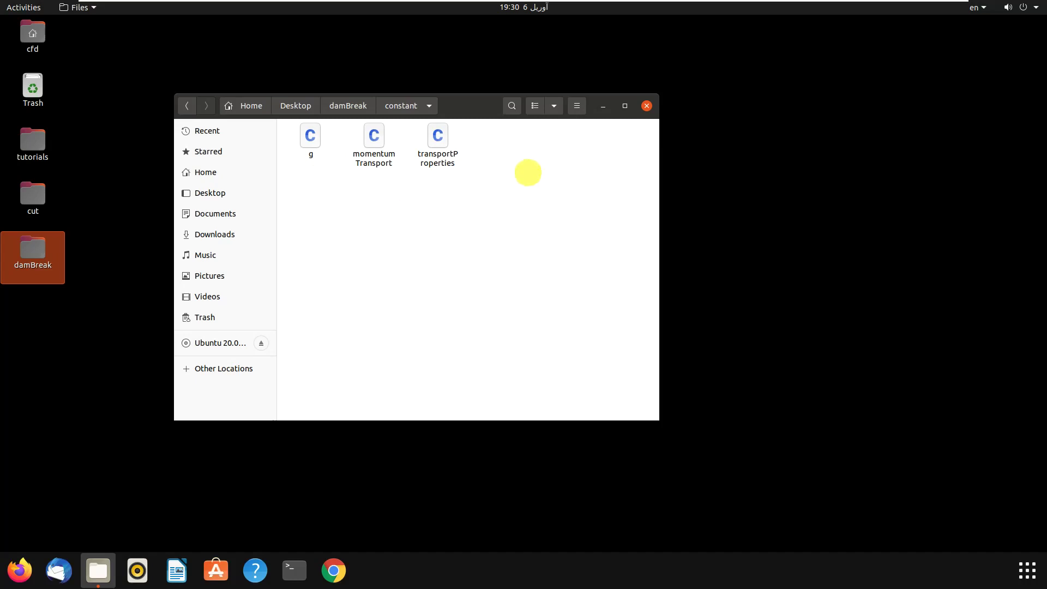
double_click(433, 165)
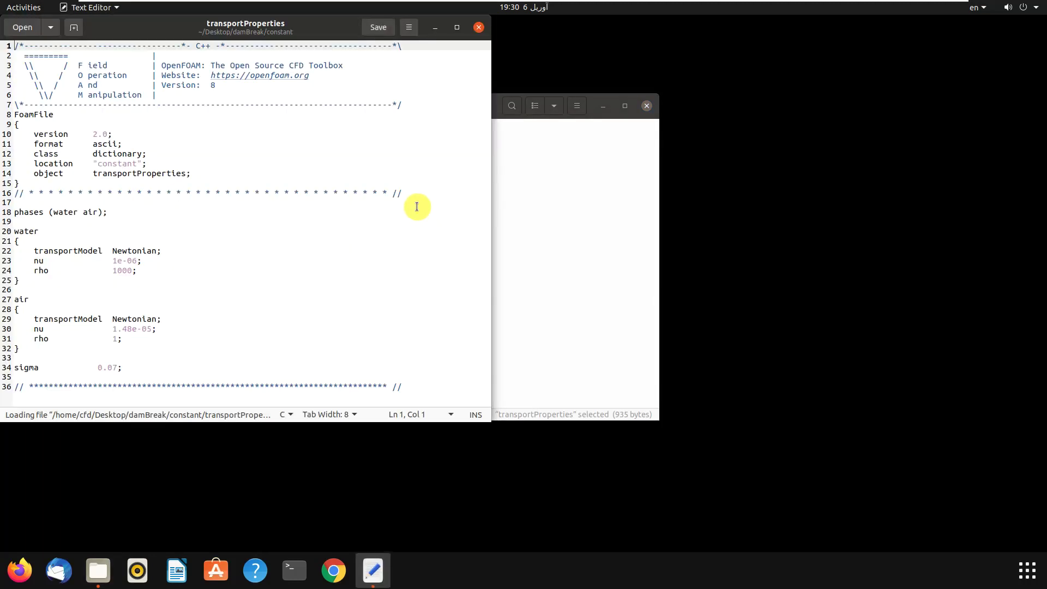
drag(240, 27, 409, 38)
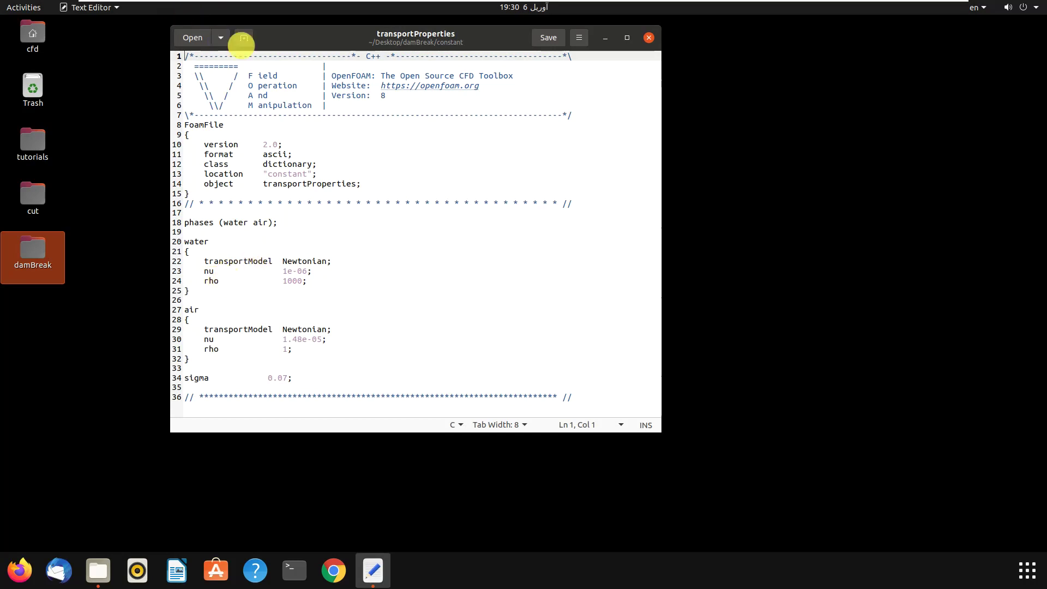
click(649, 37)
Step: Inspect the six dictionaries in damBreak's system folder, including blockMeshDict and controlDict
click(282, 154)
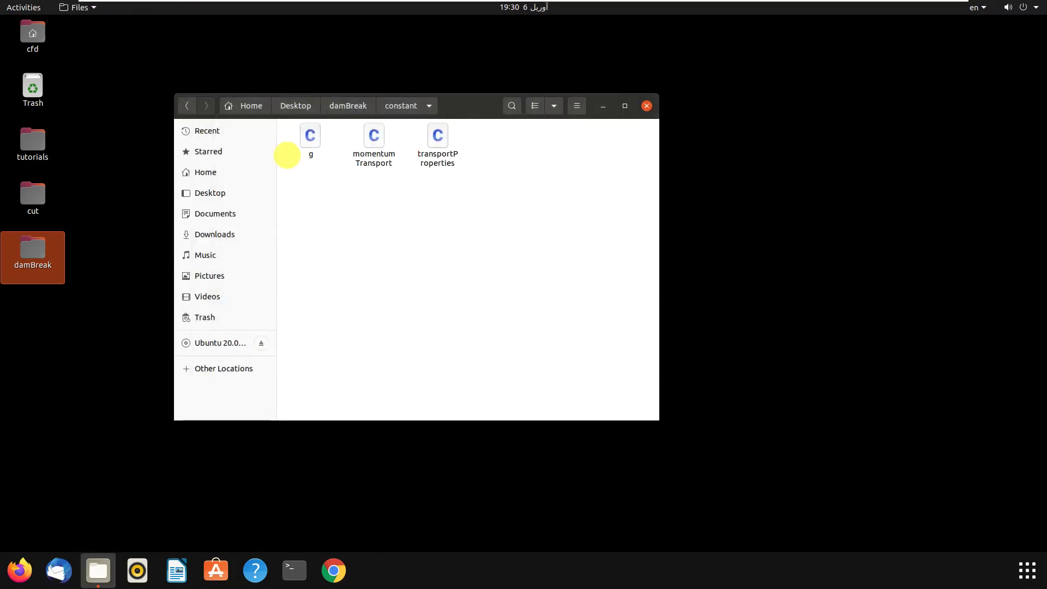
click(186, 105)
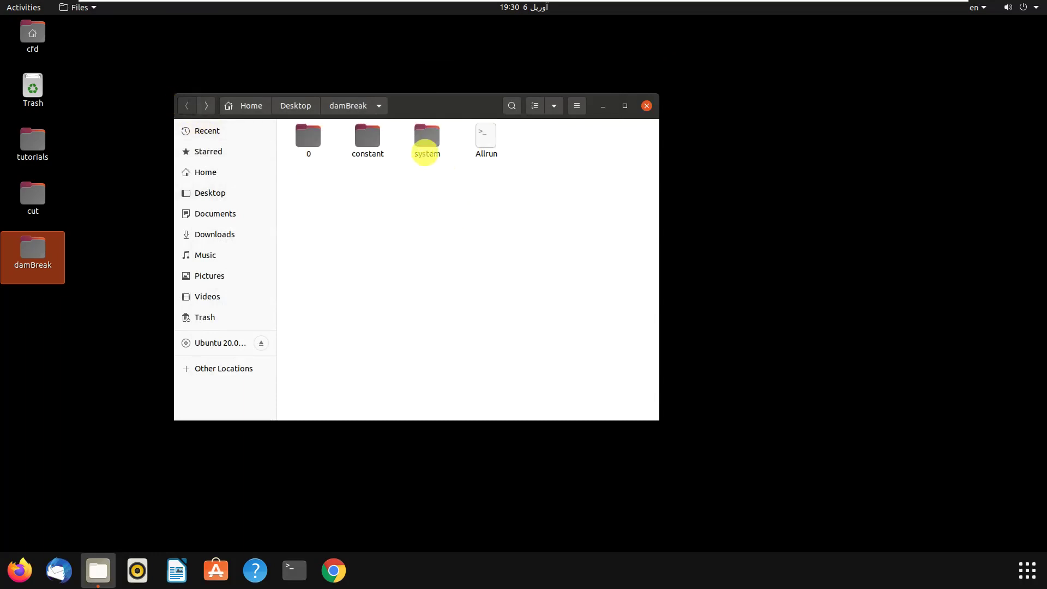
double_click(425, 142)
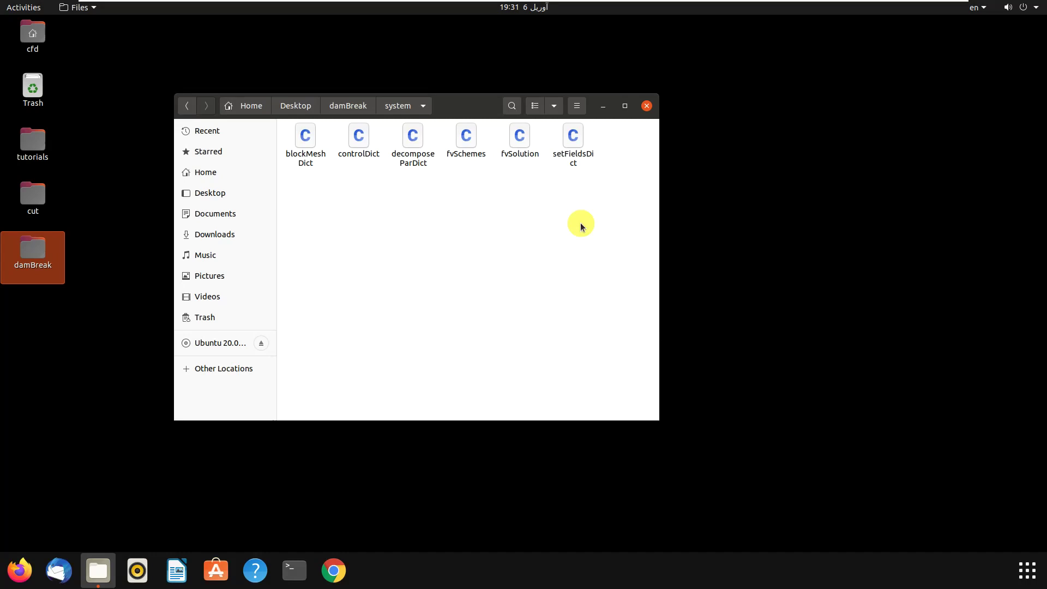
click(187, 106)
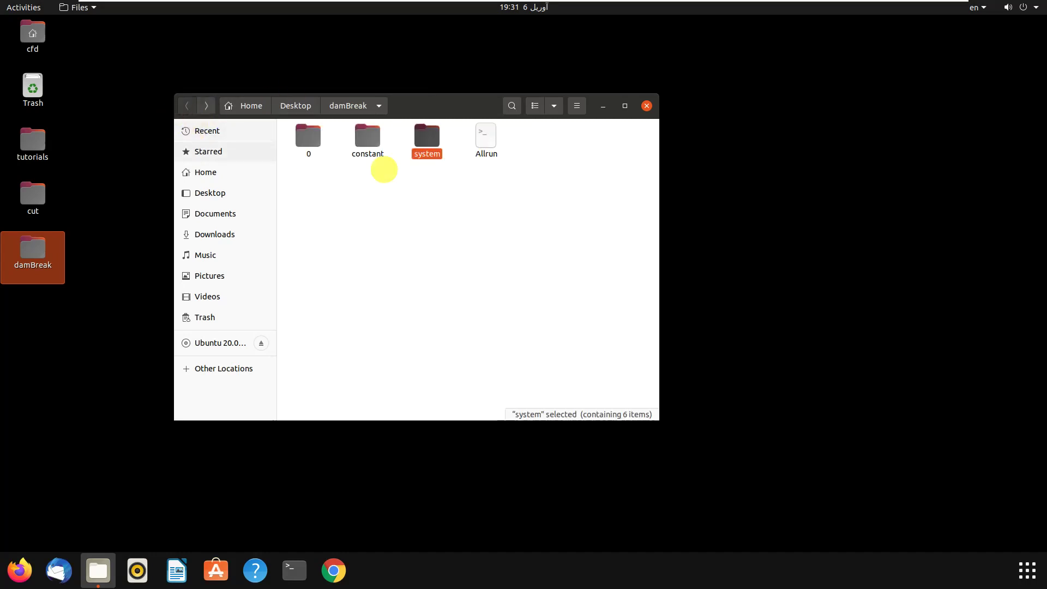
Step: Open a terminal in the damBreak case folder
right_click(404, 281)
click(457, 366)
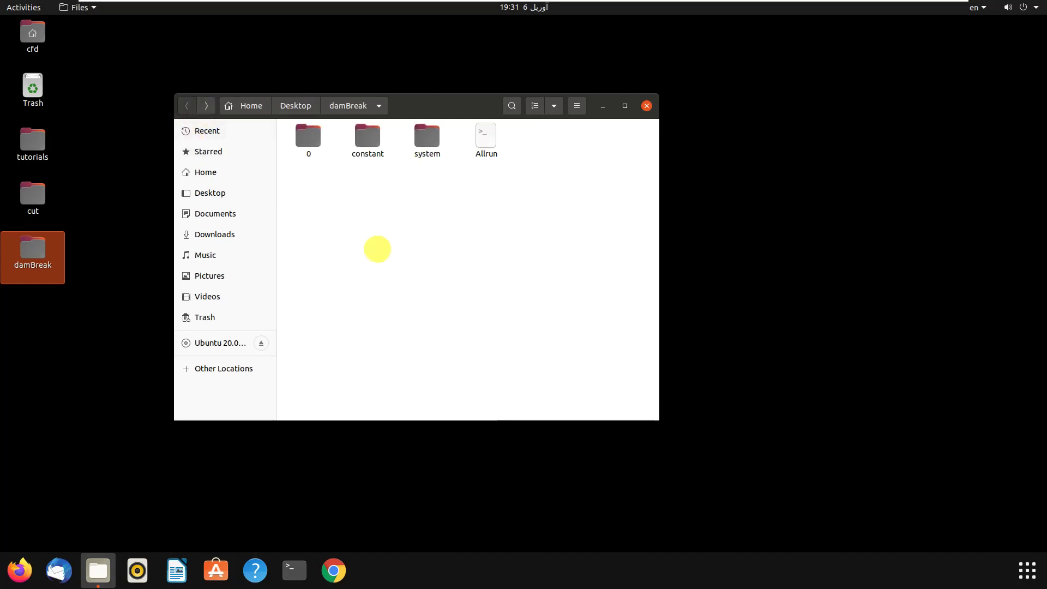
right_click(393, 250)
click(443, 329)
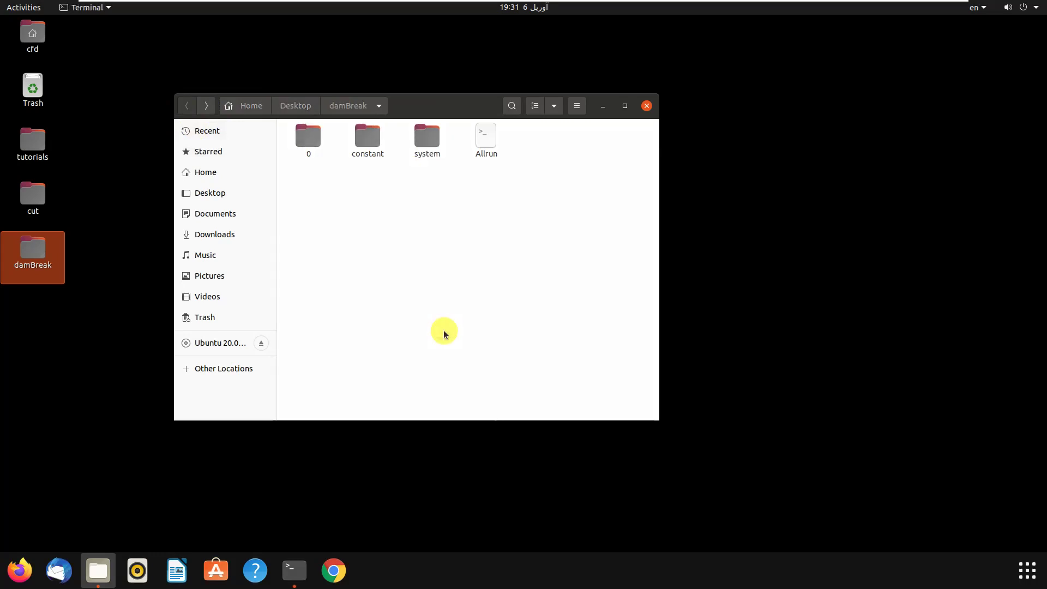
Step: Generate the mesh with blockMesh and initialise the water field with setFields
drag(240, 27, 419, 179)
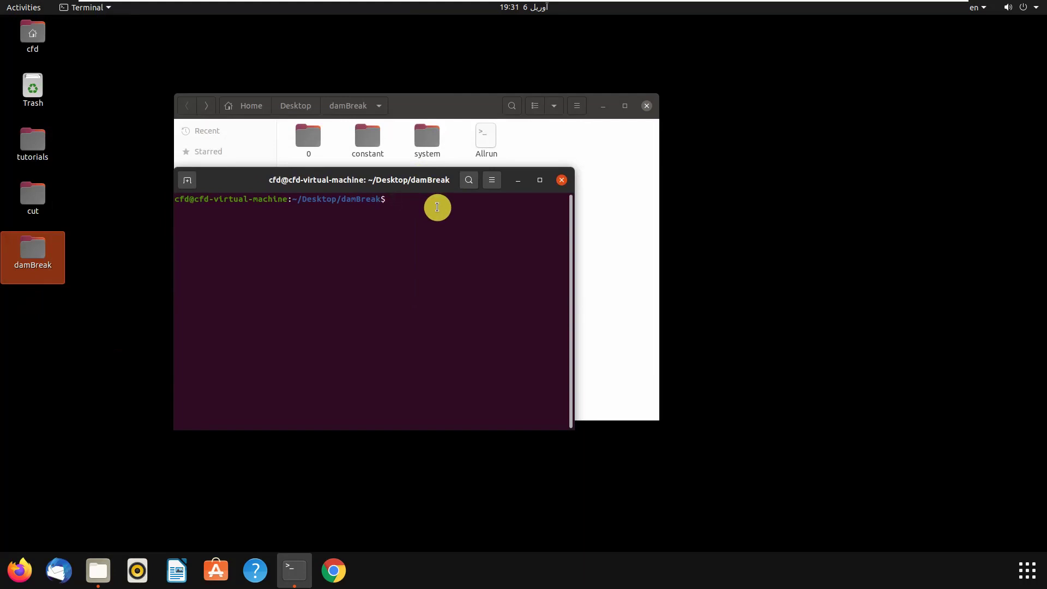
text(blockMesh)
key(Return)
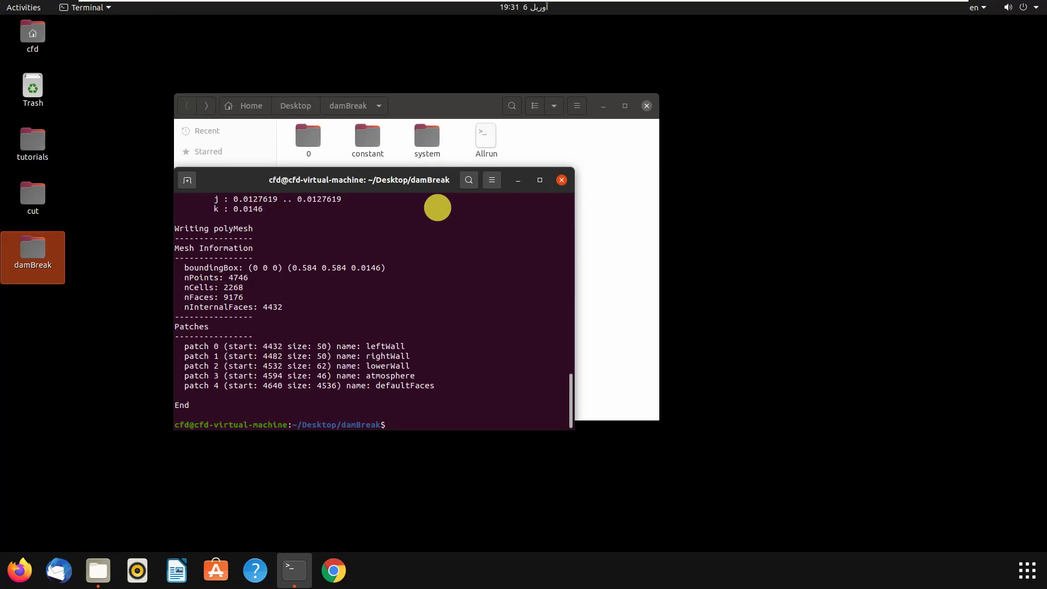
text(set)
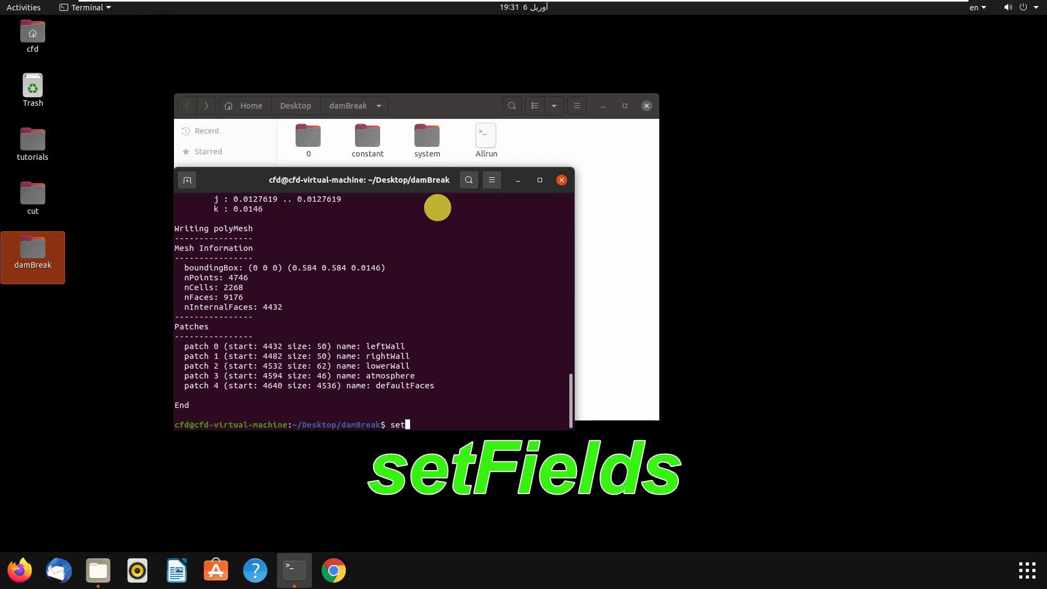
text(Fields)
key(Return)
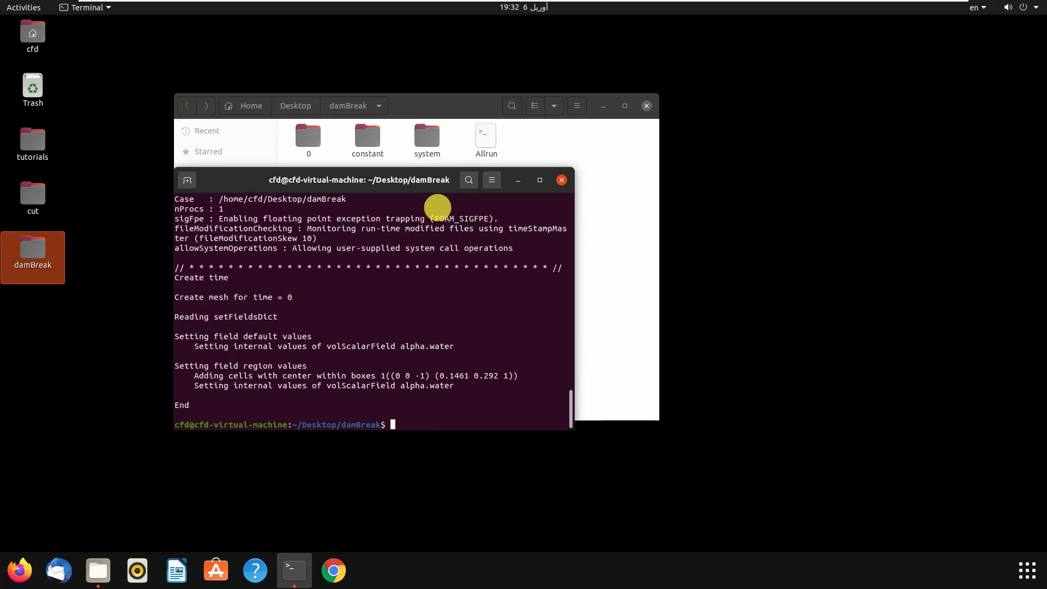
Step: Run the interFoam solver, then launch paraFoam on the case
text(interFoam)
key(Return)
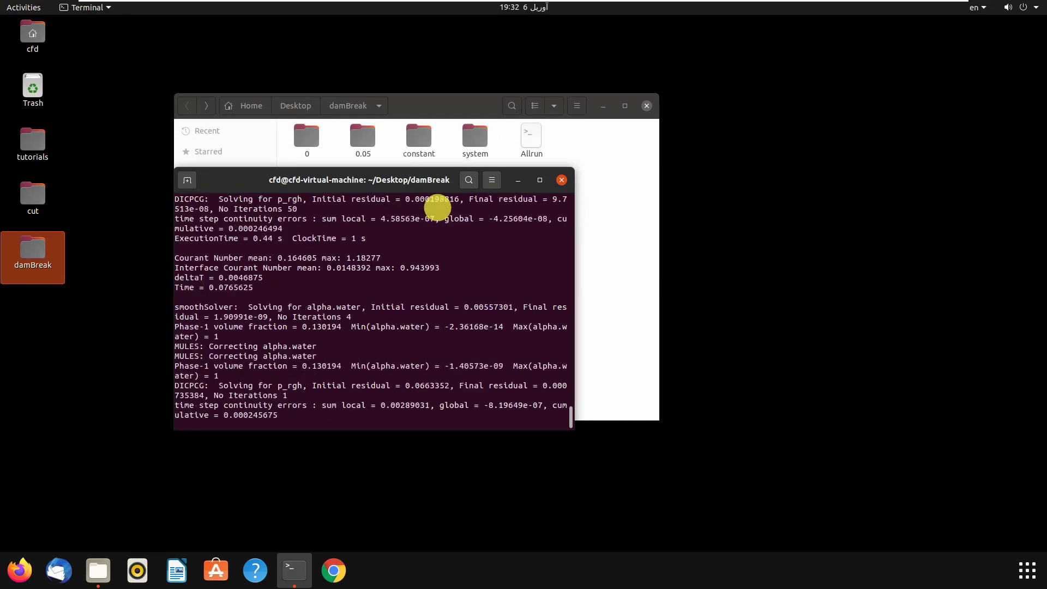
text(paraF)
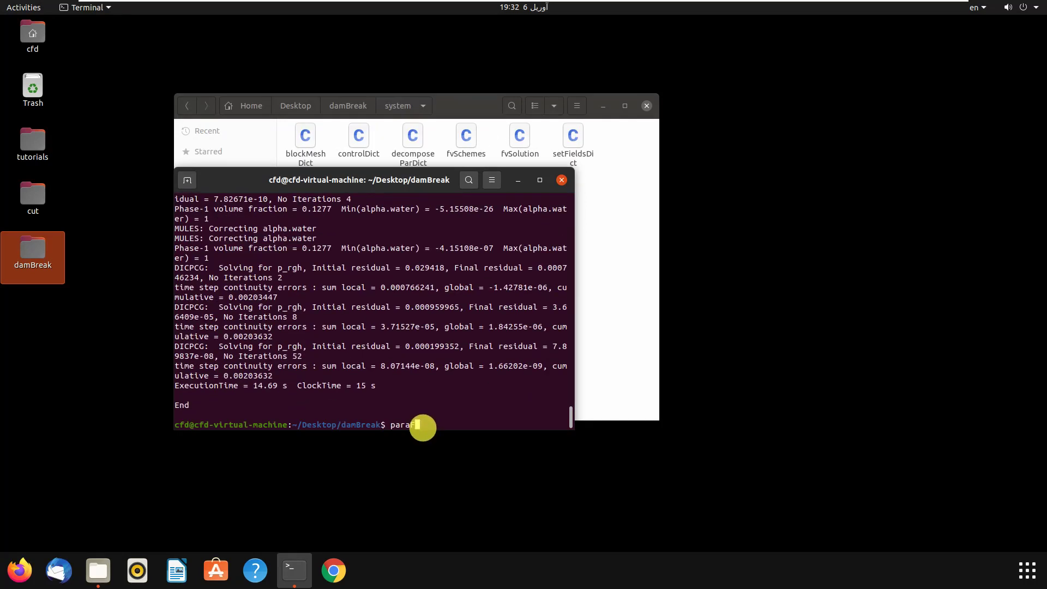
text(oam)
key(Return)
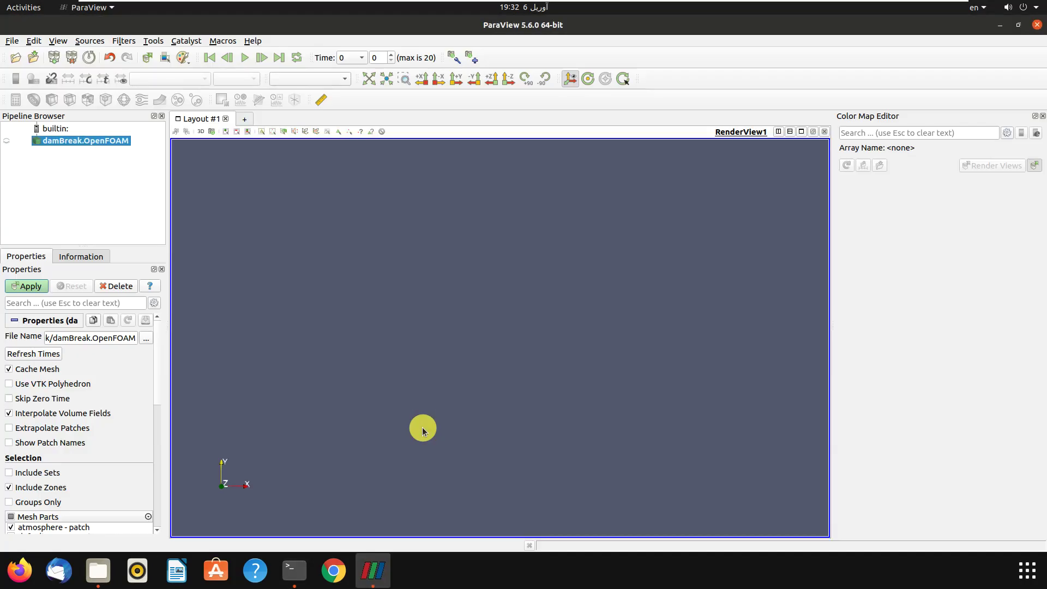
Step: Apply the damBreak data and check the mesh as Surface With Edges before returning to Surface
click(32, 287)
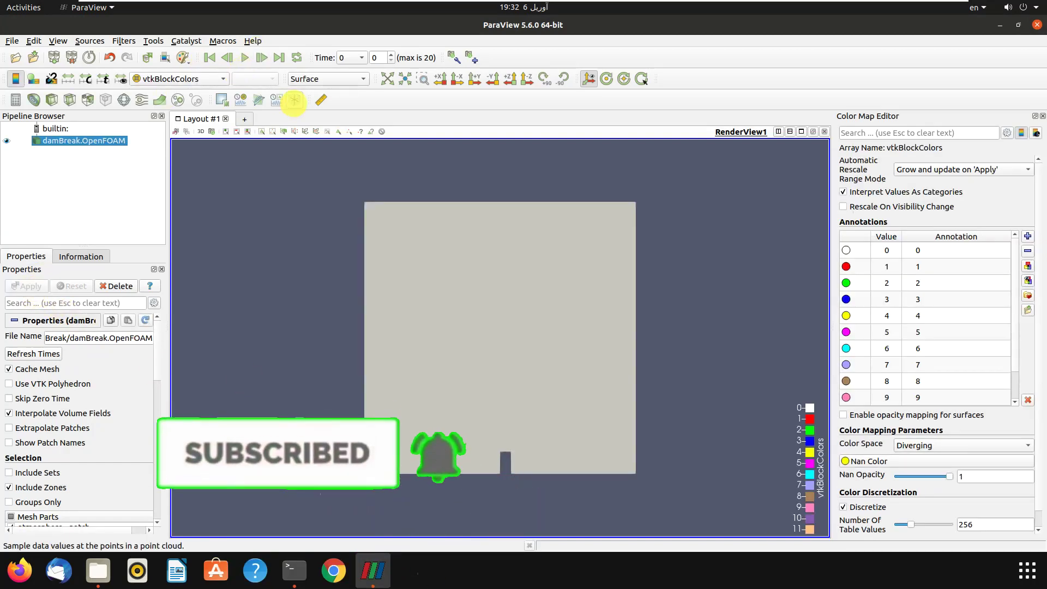
click(300, 78)
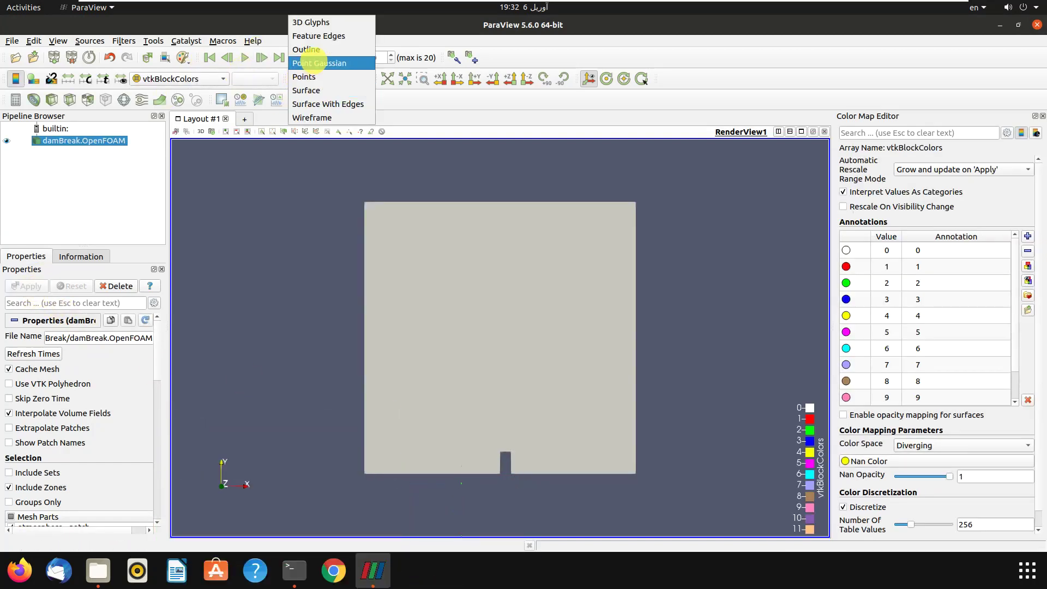
click(333, 105)
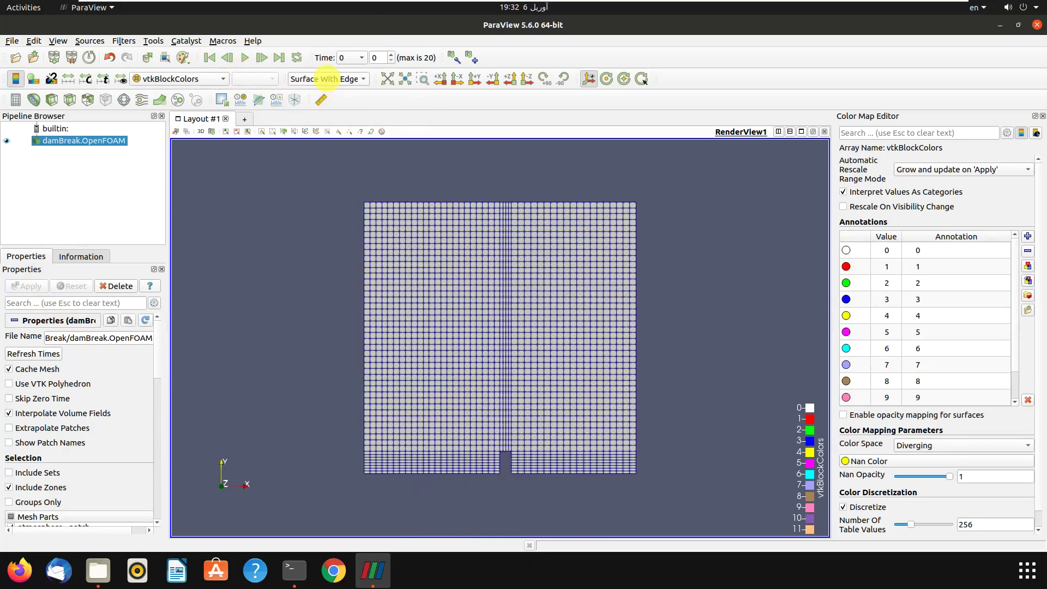
click(327, 79)
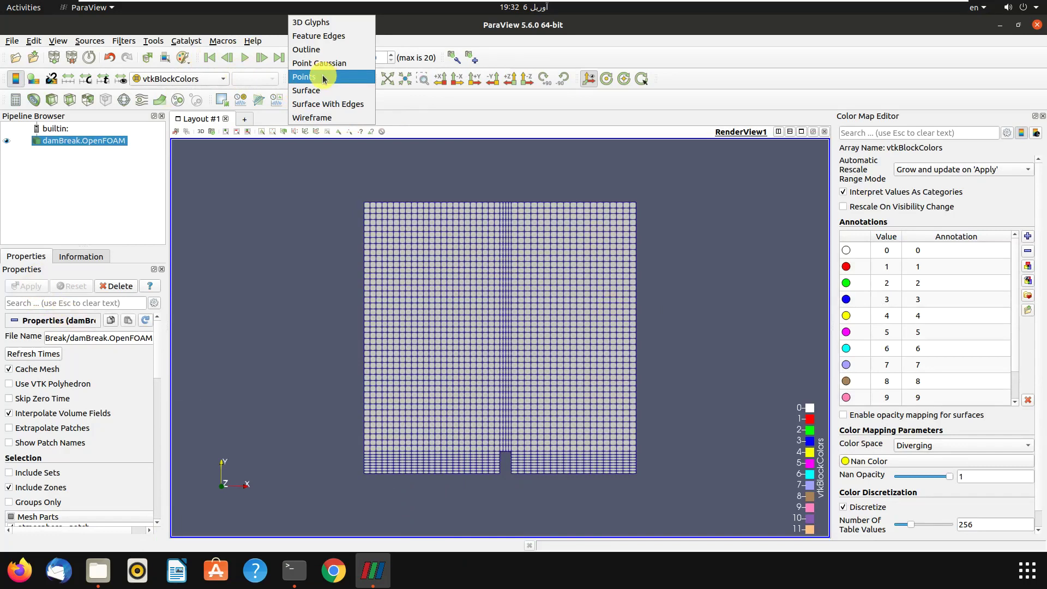
click(319, 90)
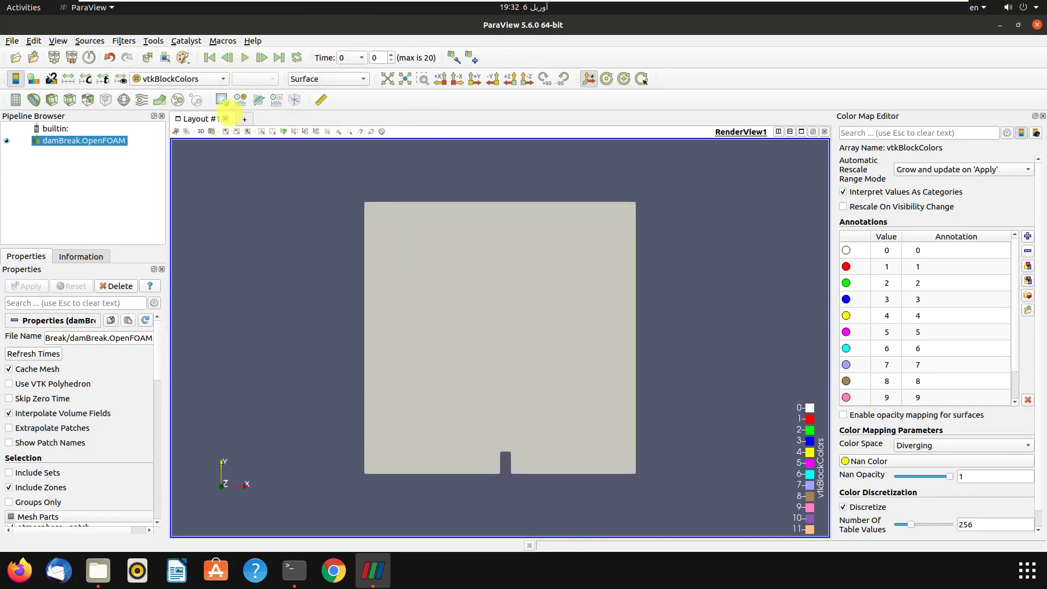
Step: Colour the damBreak domain by alpha.water
click(211, 79)
click(284, 175)
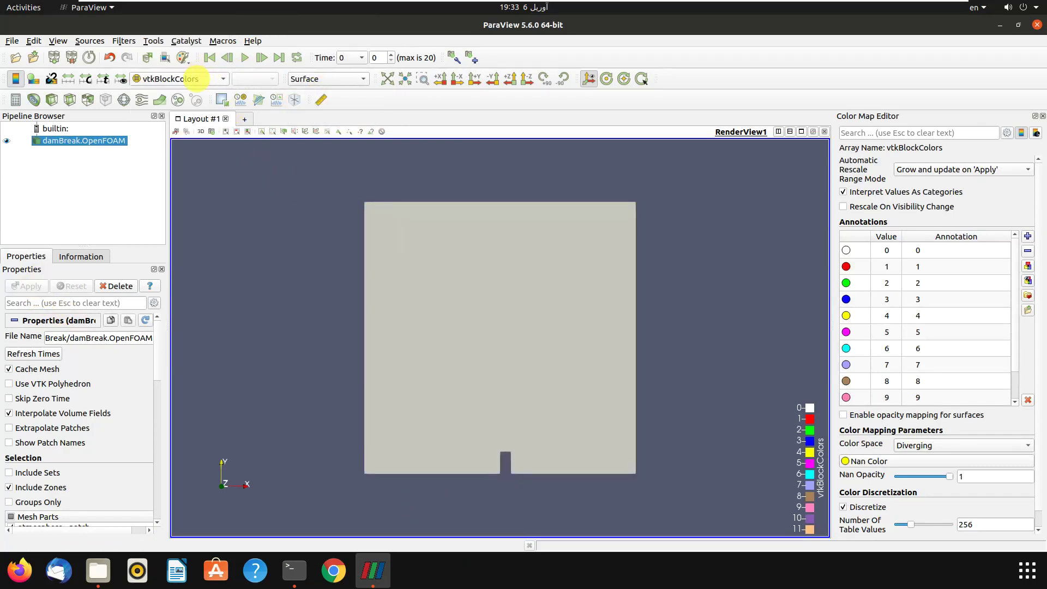
click(202, 77)
click(182, 50)
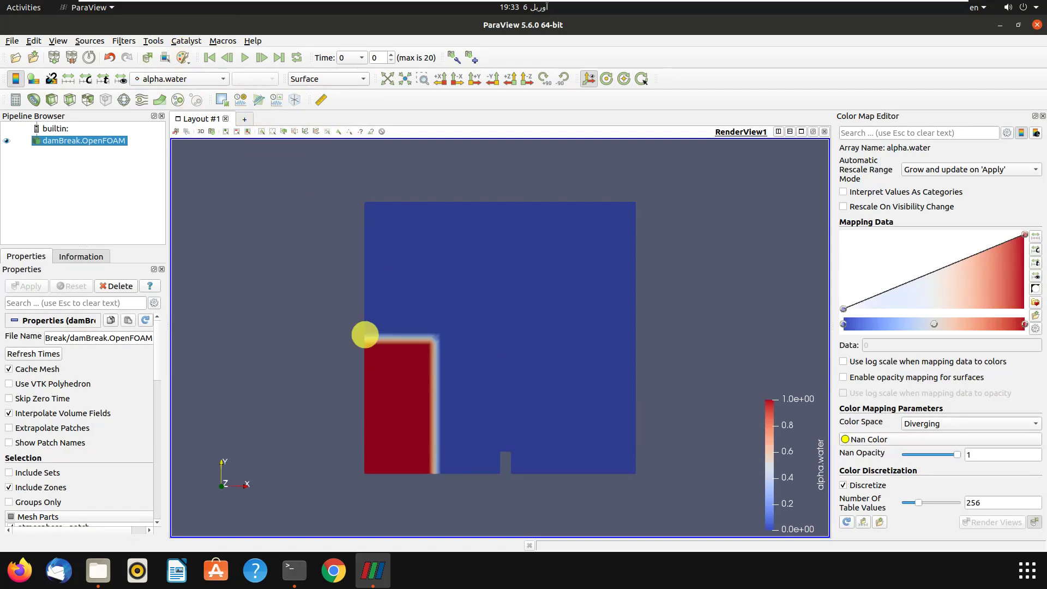
Step: Rotate the alpha.water-coloured slab to view it obliquely
drag(299, 308, 346, 292)
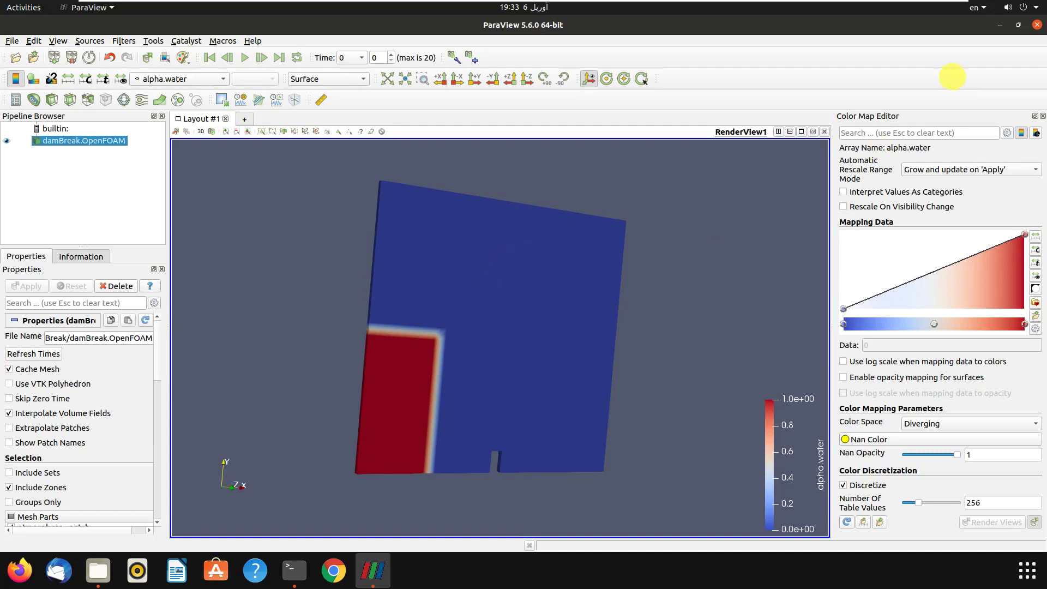
Step: Close ParaView and the terminal, returning Files to the damBreak folder
click(1036, 26)
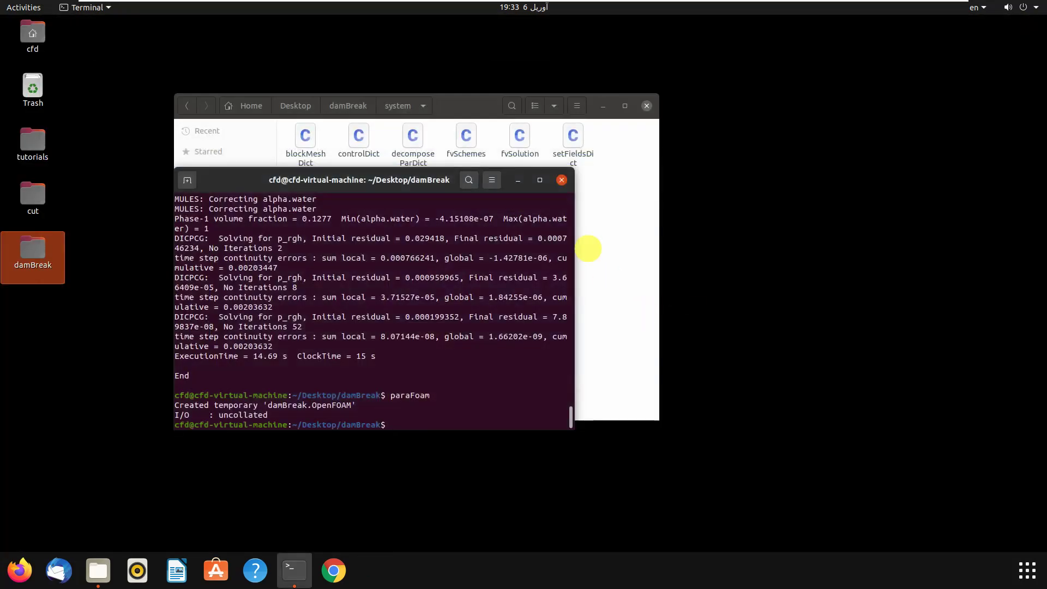
click(561, 180)
click(186, 105)
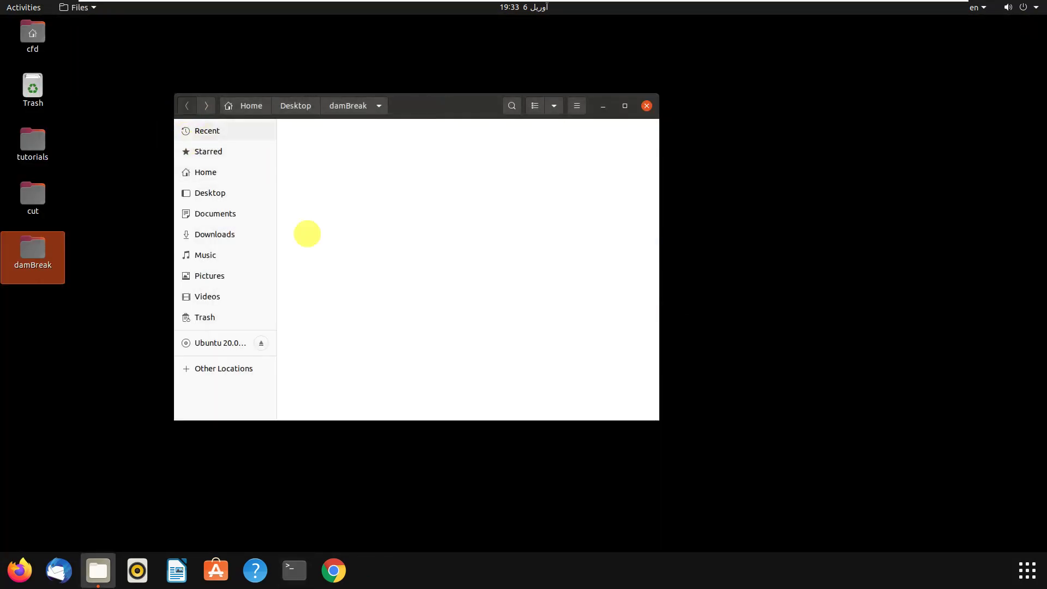
Step: Delete every solution time folder except 0, then open setFieldsDict from system
drag(282, 174, 634, 213)
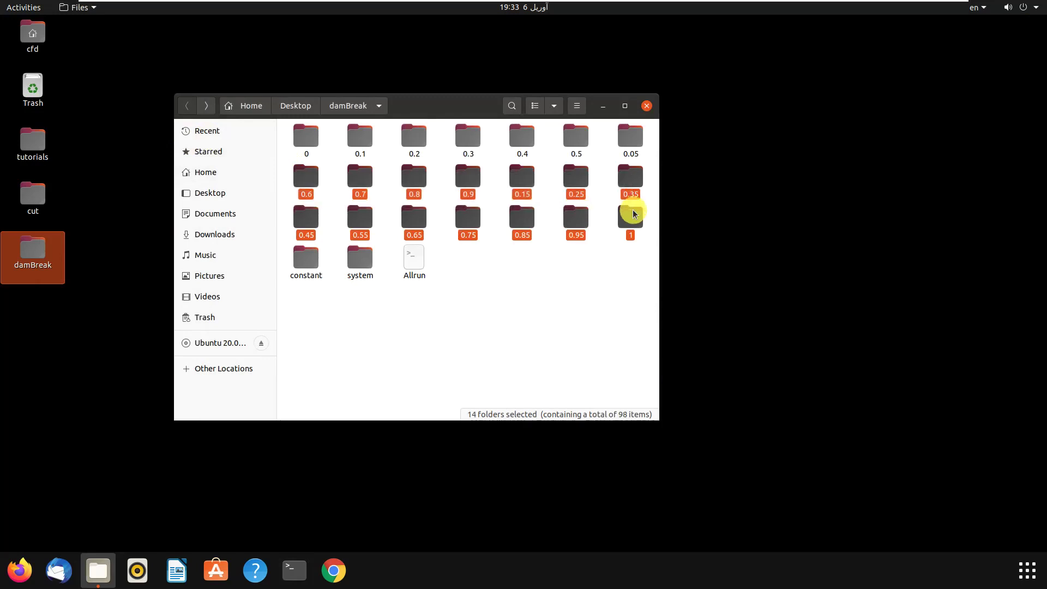
key(Delete)
click(524, 142)
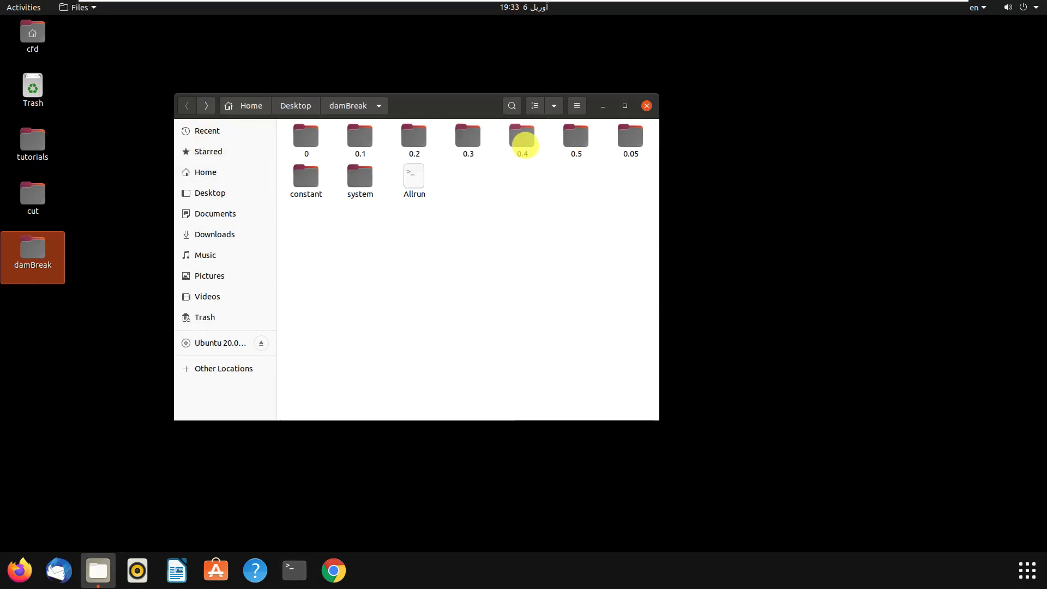
drag(343, 138, 644, 140)
key(Delete)
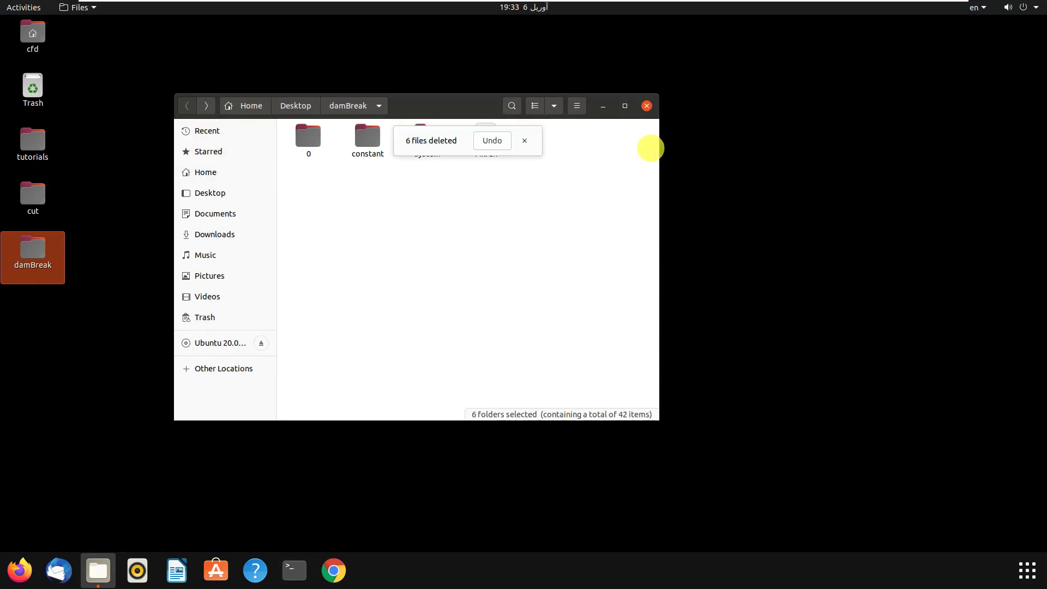
click(524, 141)
double_click(429, 141)
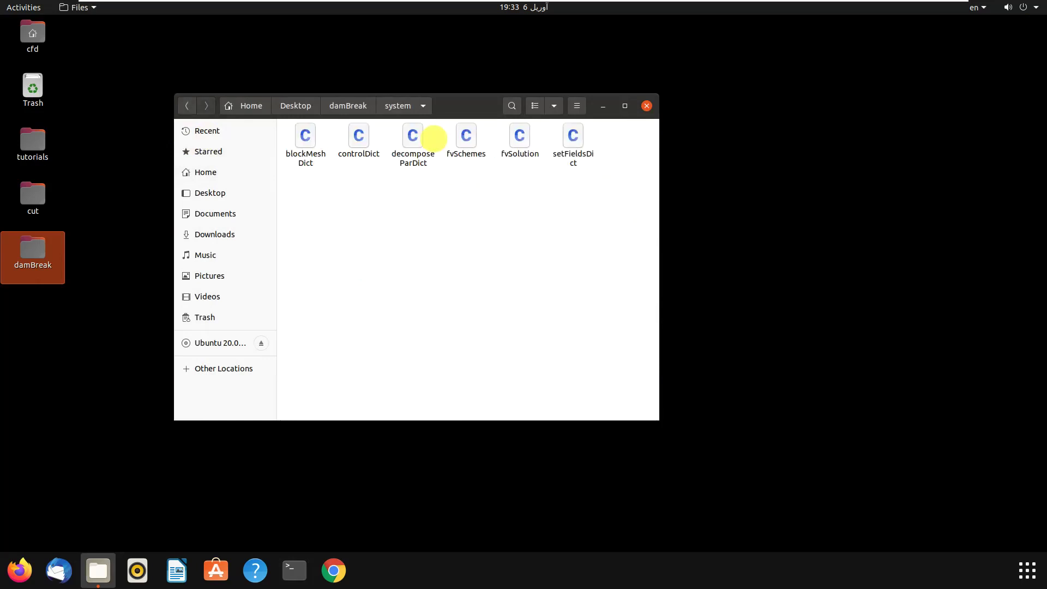
double_click(572, 146)
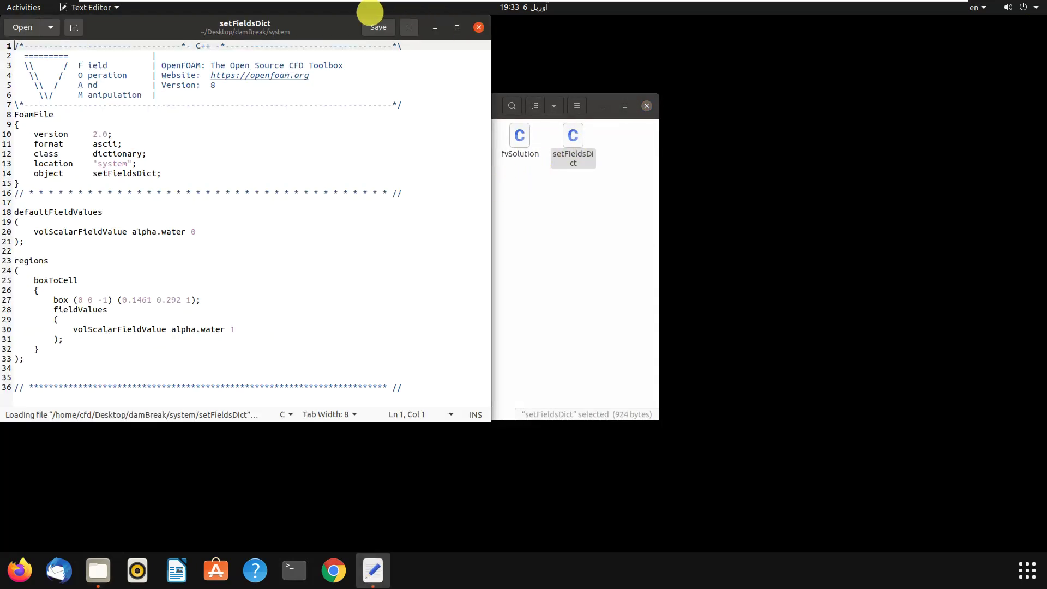
Step: Open blockMeshDict in a second Text Editor tab alongside setFieldsDict
drag(319, 27, 571, 128)
click(452, 103)
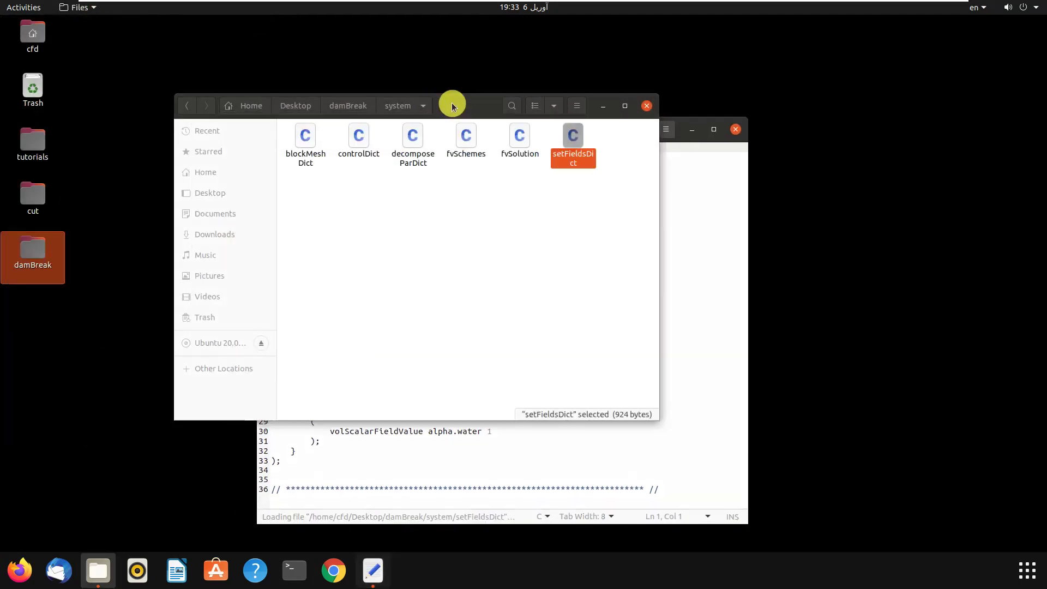
double_click(303, 139)
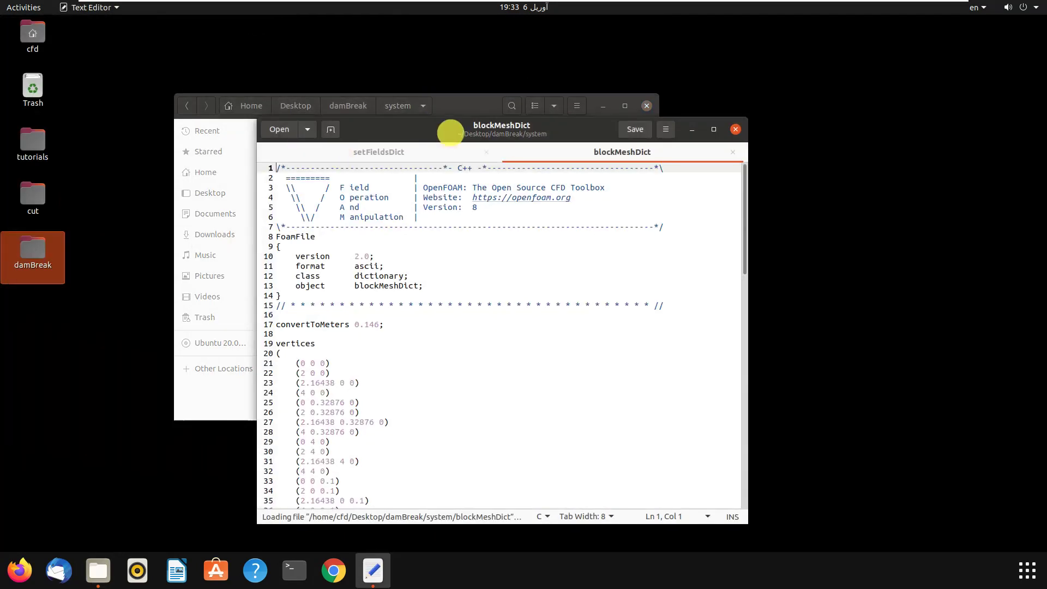
click(600, 107)
click(602, 106)
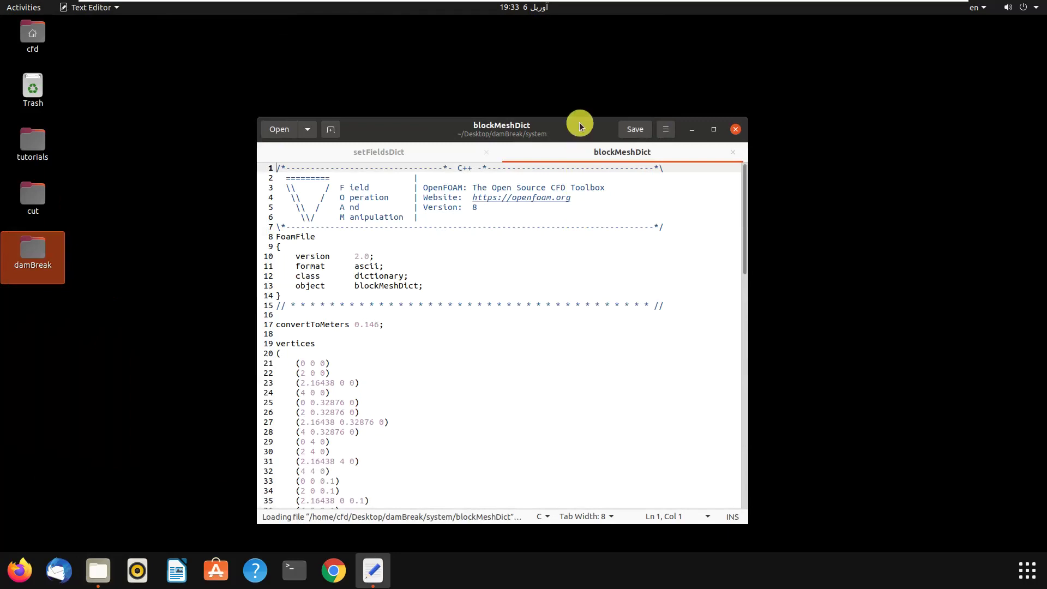
drag(579, 127, 547, 66)
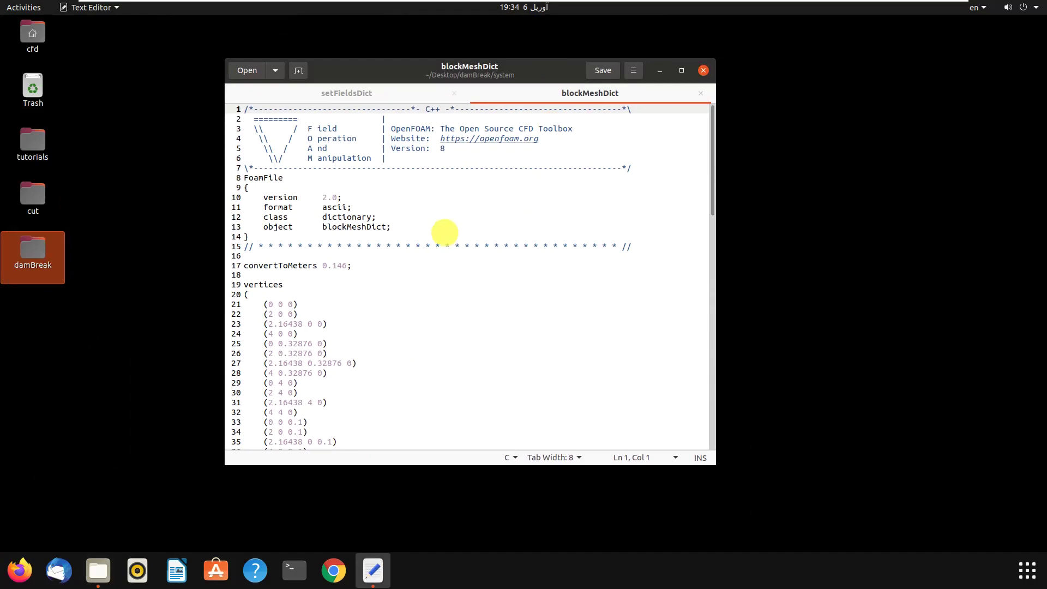
Step: Compare setFieldsDict with blockMeshDict's vertex list and select the convertToMeters value 0.146
click(358, 94)
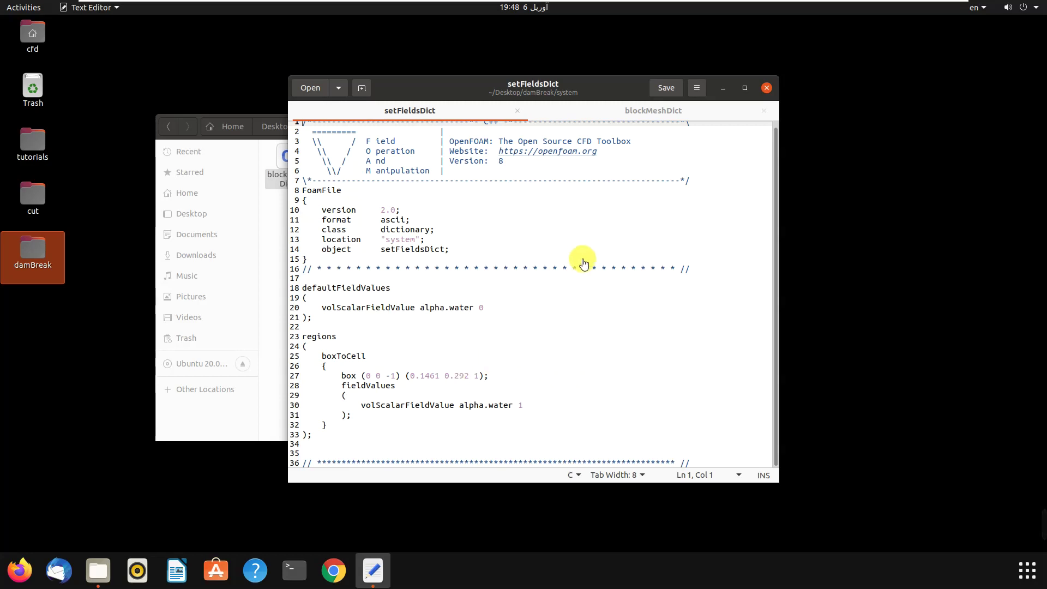
click(658, 113)
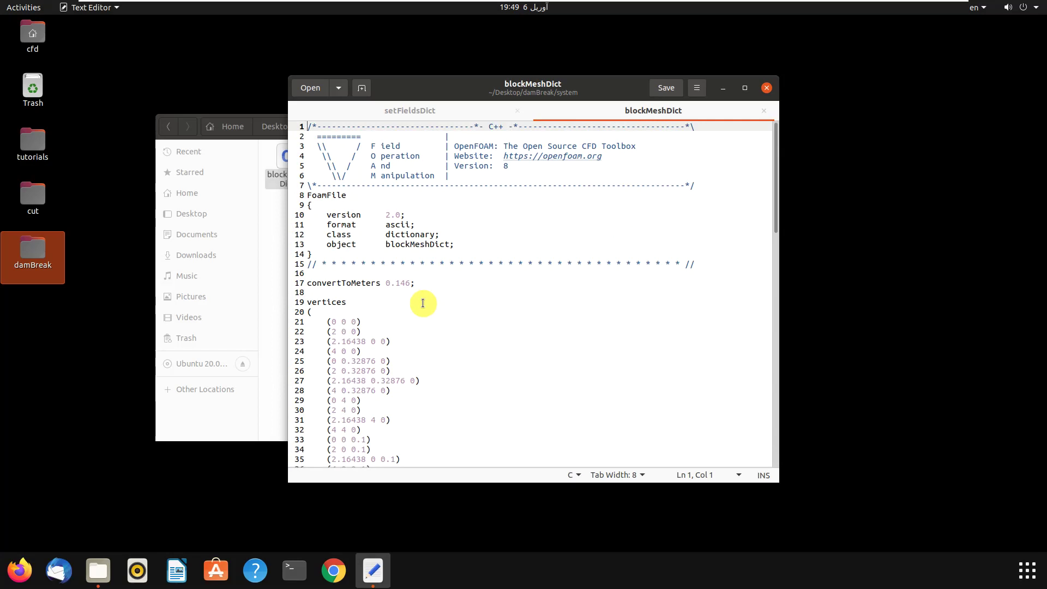
scroll(415, 305, down, 4)
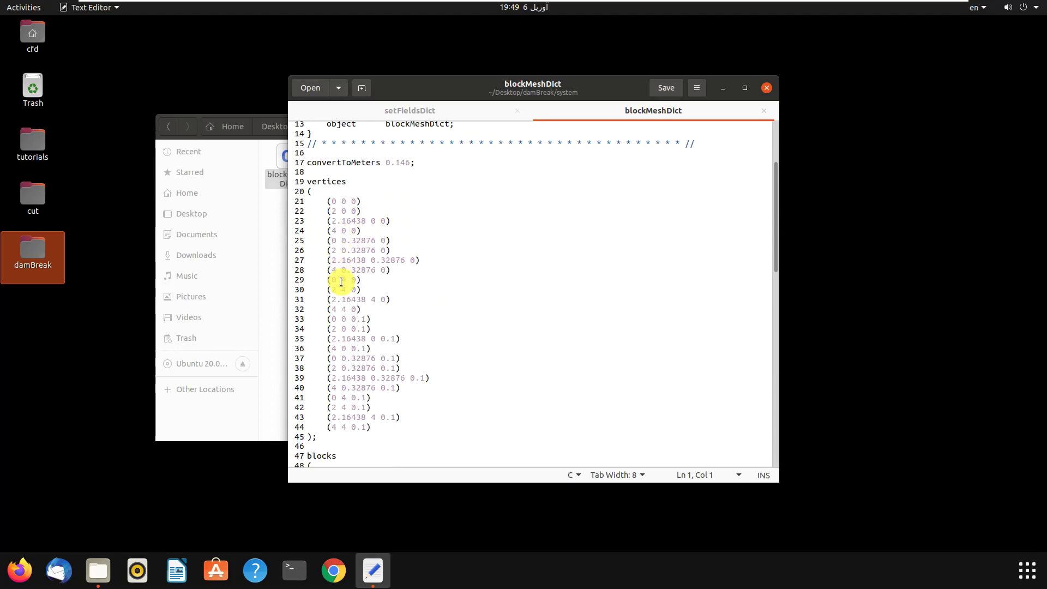
scroll(402, 202, up, 1)
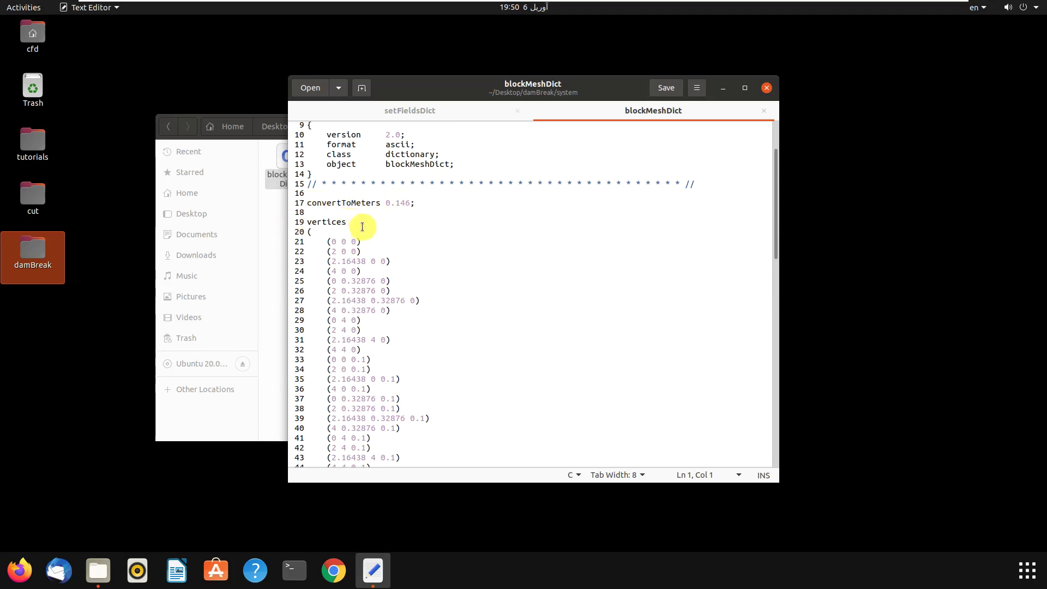
double_click(402, 203)
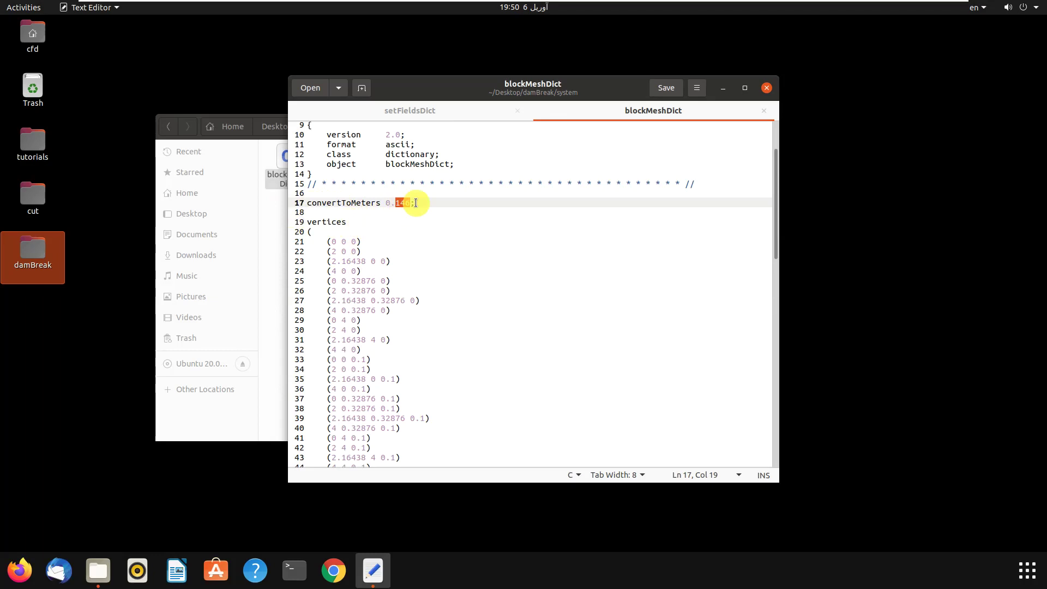
Step: Set convertToMeters to 1 in blockMeshDict and save it
key(BackSpace)
key(BackSpace)
key(BackSpace)
text(1)
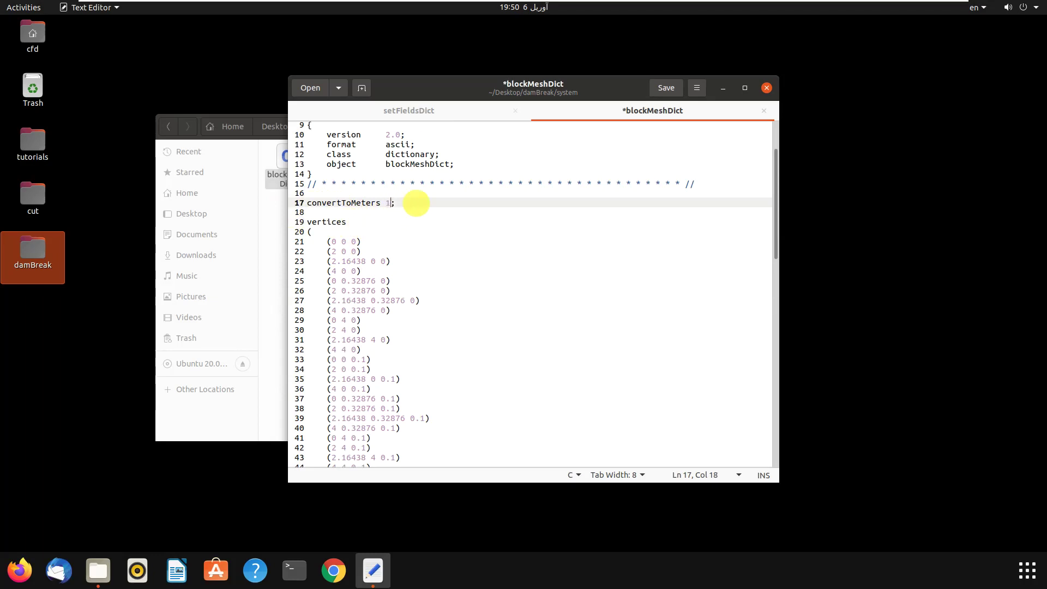
click(675, 88)
Step: Change the setFieldsDict box's upper corner to (0.5 0.7 1) and select the boxToCell block
click(404, 112)
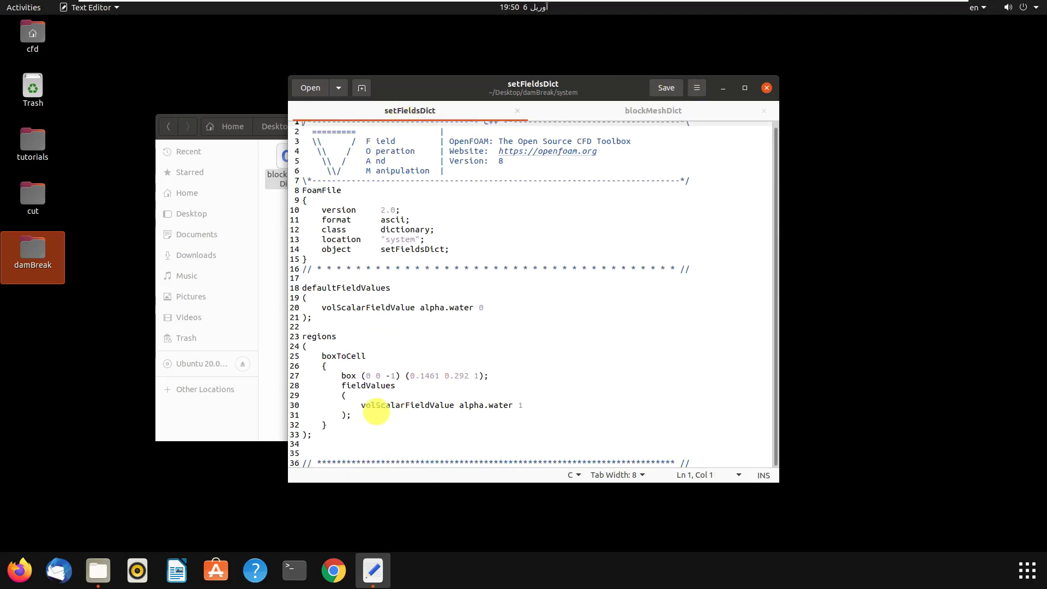
double_click(431, 376)
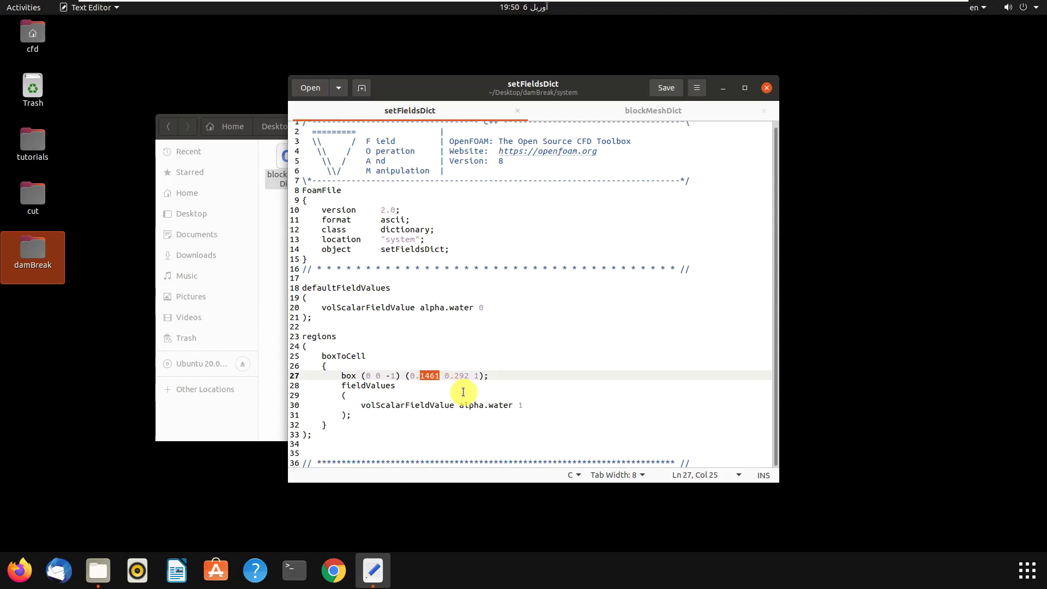
text(5)
double_click(447, 375)
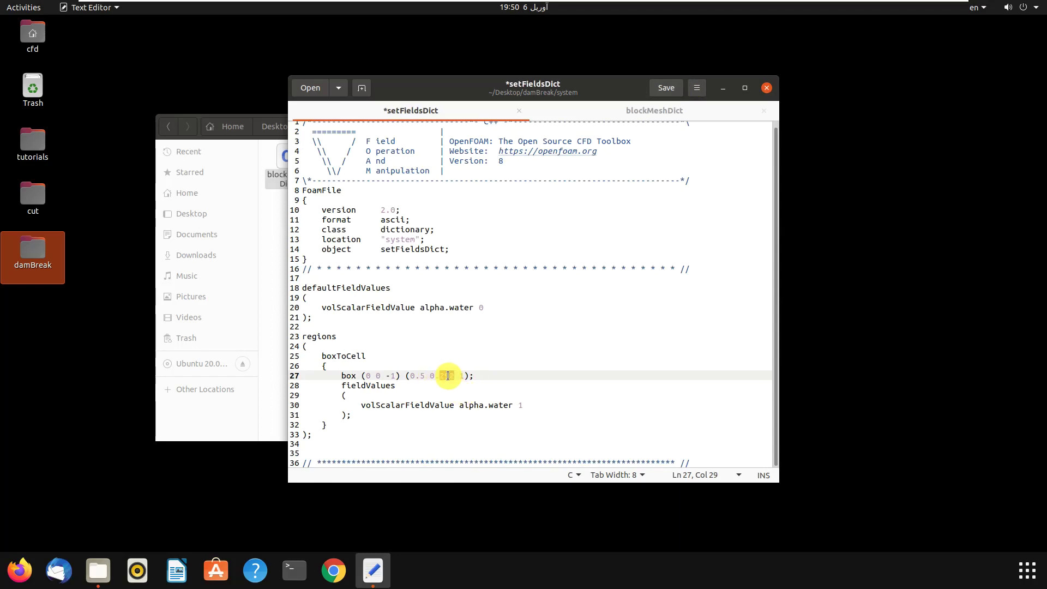
text(7)
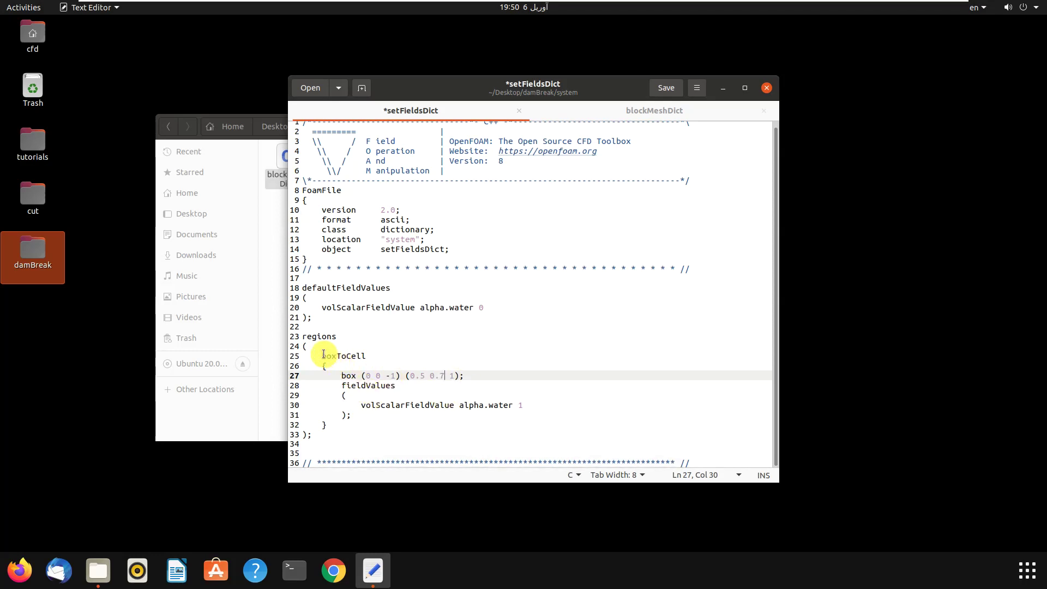
drag(324, 354, 338, 421)
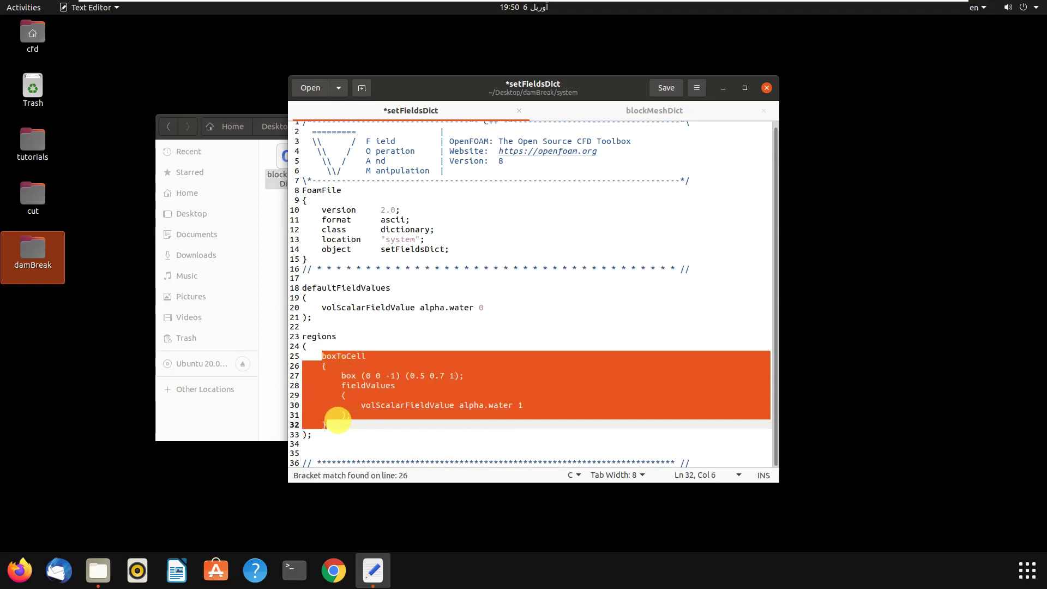
Step: Duplicate the boxToCell block below the original in setFieldsDict
right_click(351, 390)
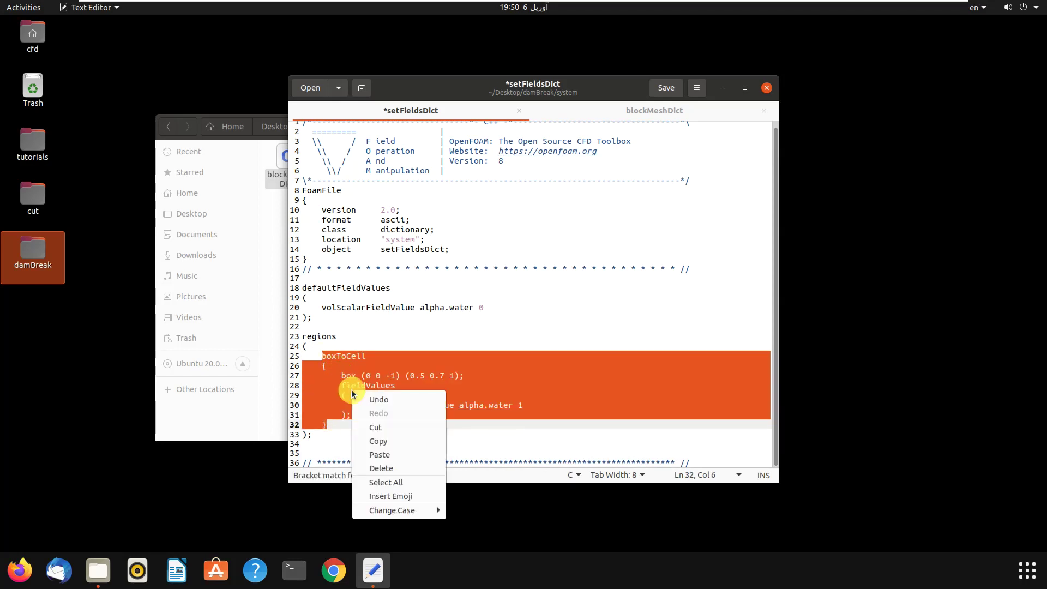
click(397, 442)
click(351, 424)
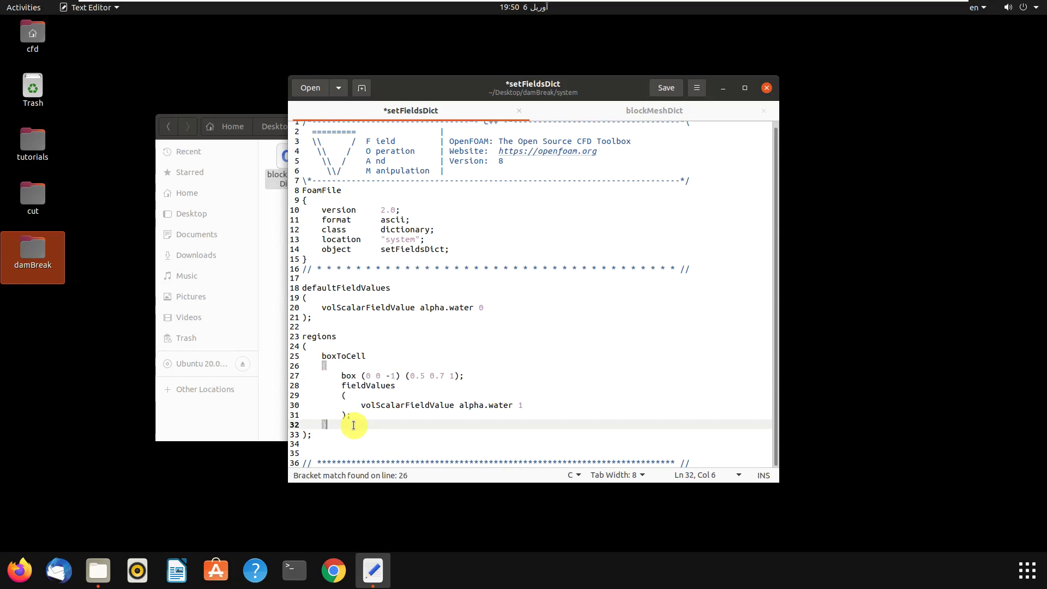
key(Return)
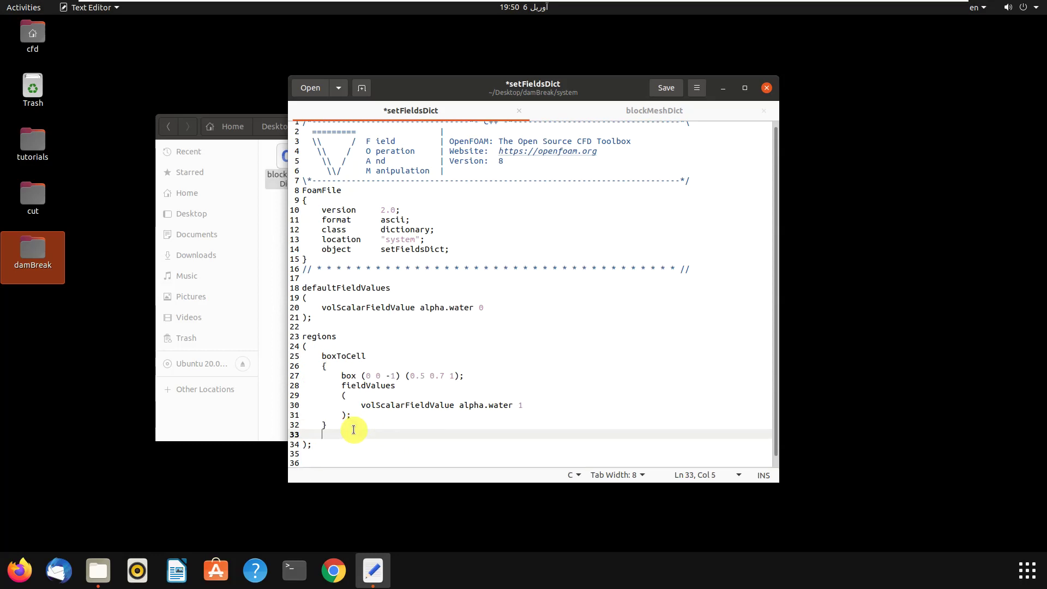
key(ctrl+v)
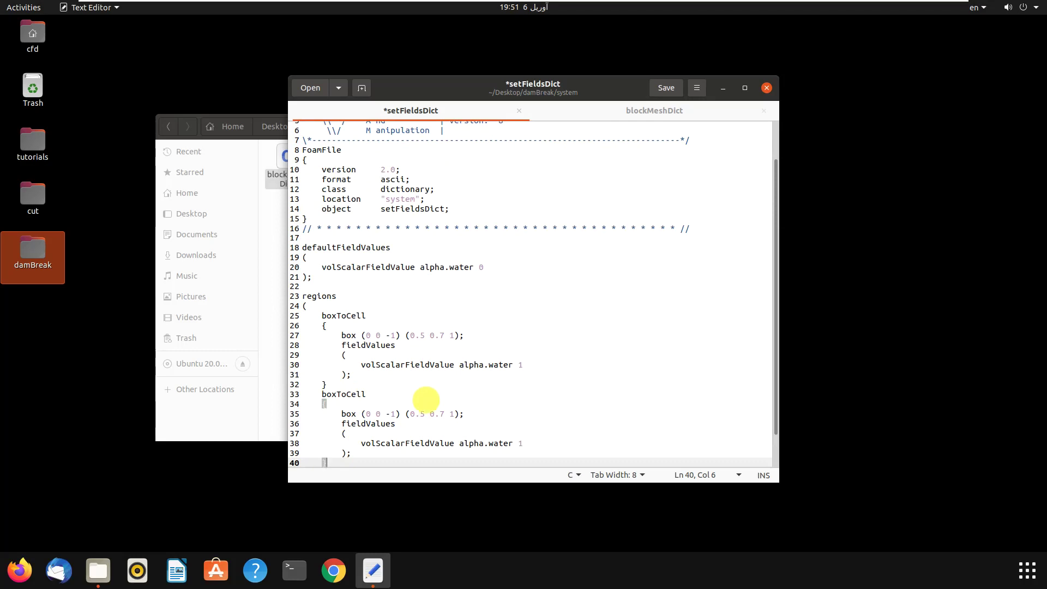
Step: Set the copied box to (3.5 0 -1) (4 0.7 1), save, and close the editor
click(373, 415)
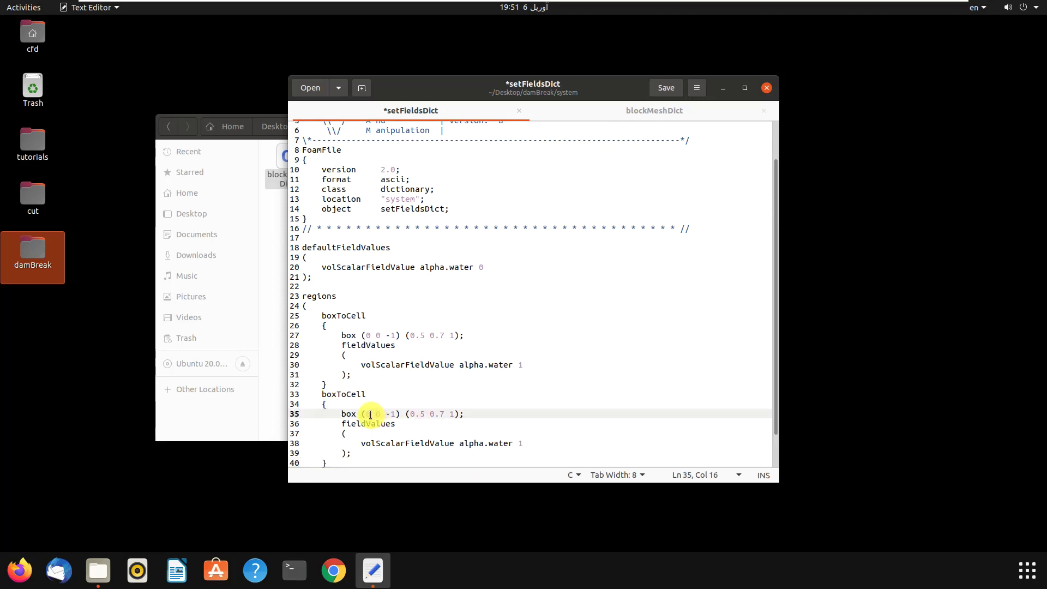
key(BackSpace)
text(3.5)
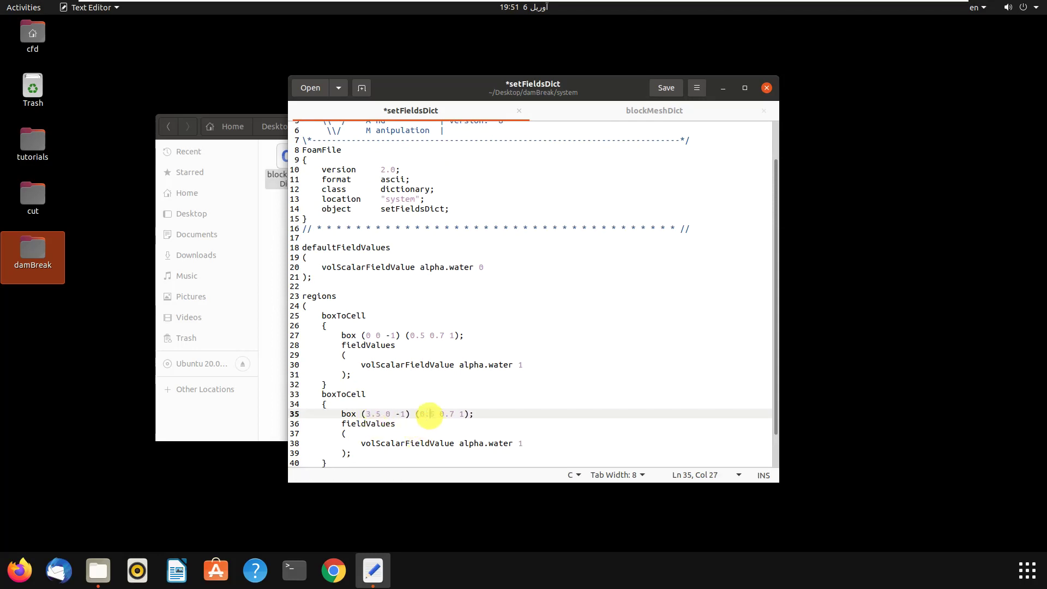
drag(435, 414, 421, 414)
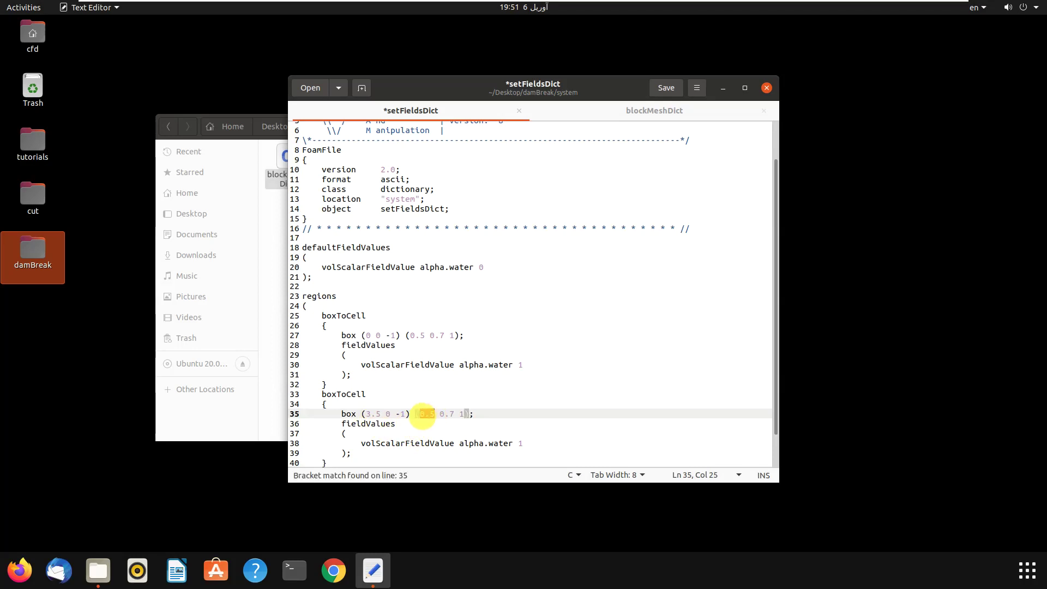
text(4)
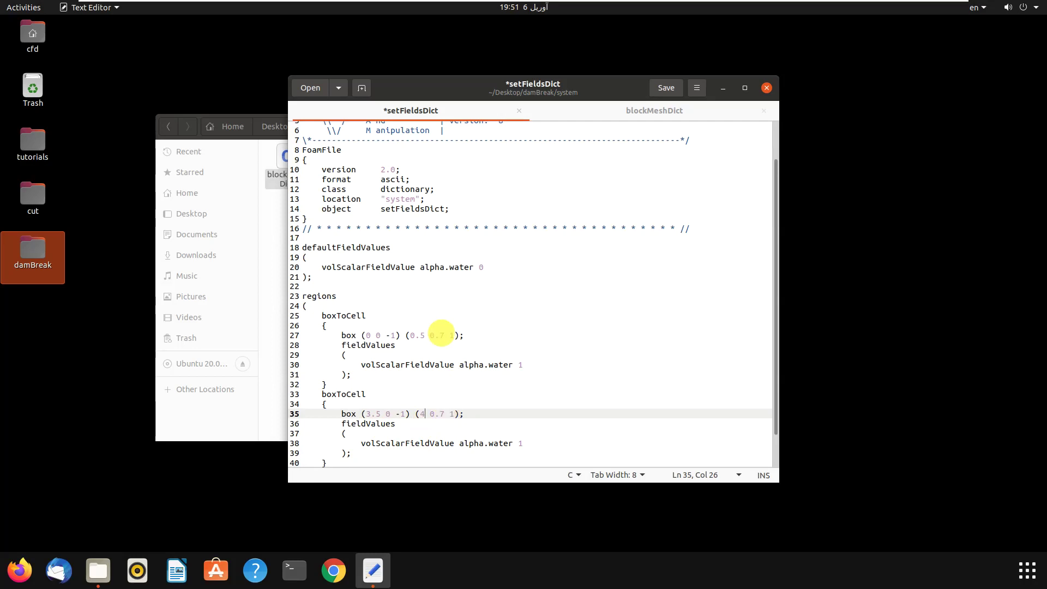
click(669, 88)
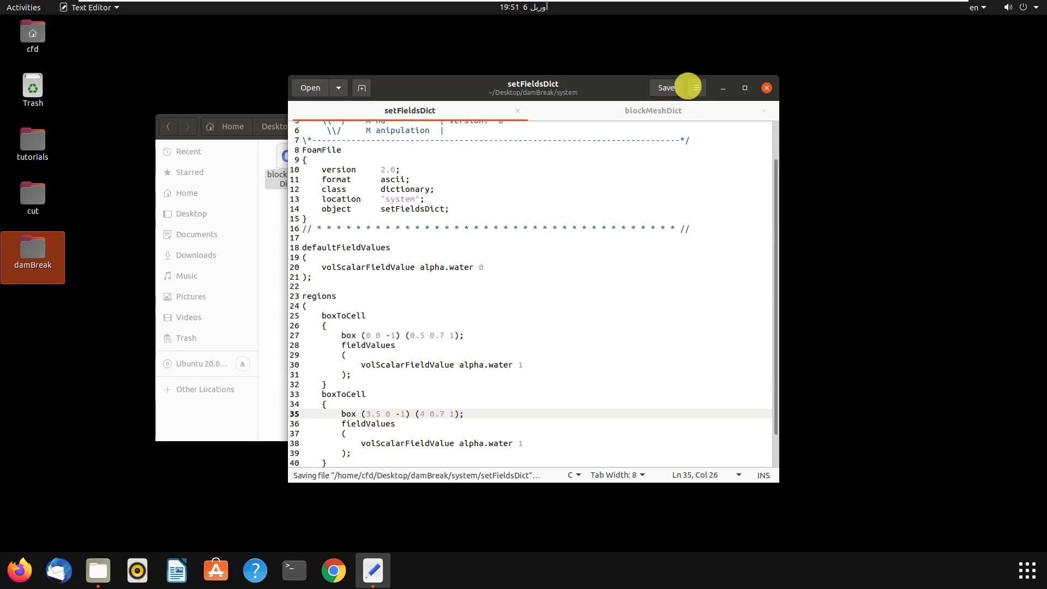
click(766, 88)
Step: Open a terminal in the damBreak folder and rebuild the mesh with blockMesh
click(175, 127)
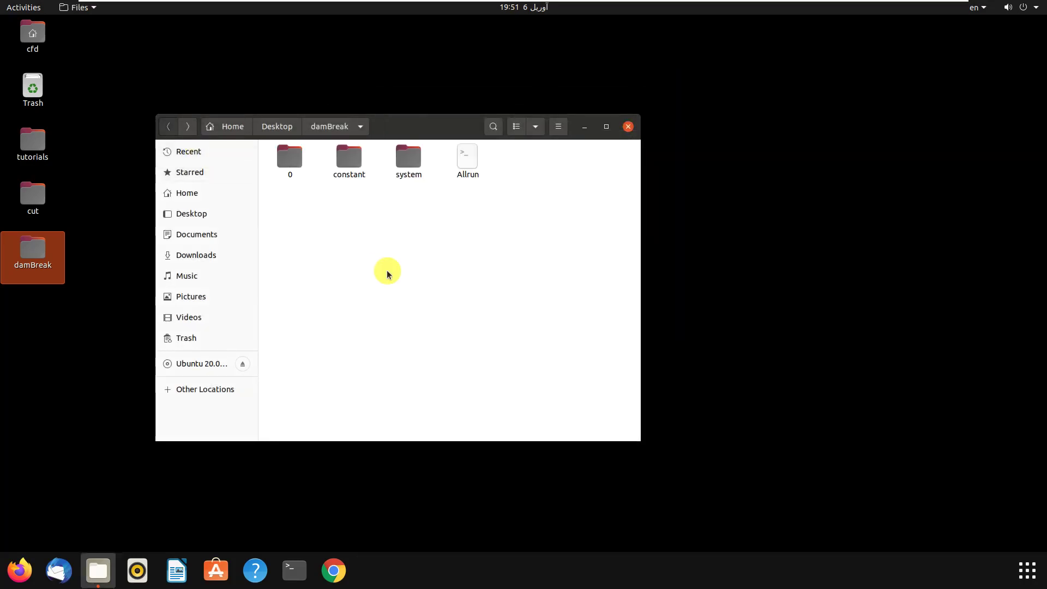
right_click(359, 251)
click(445, 333)
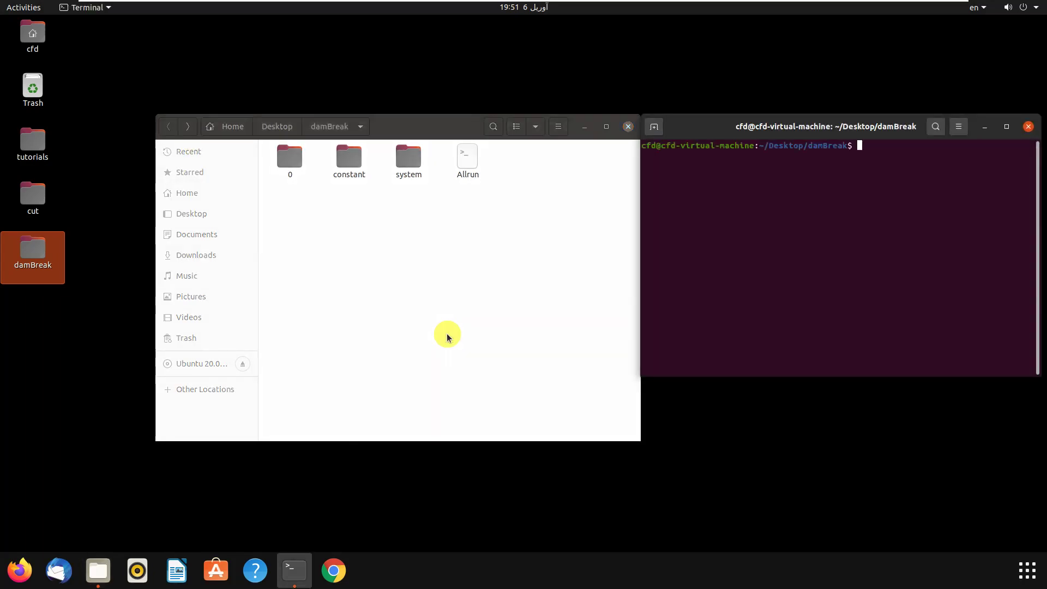
text(blopckM)
key(BackSpace)
key(BackSpace)
key(BackSpace)
key(BackSpace)
text(ckMesh)
key(Return)
Step: Run setFields for the two water regions, then interFoam to time 1, then launch paraFoam
text(setF)
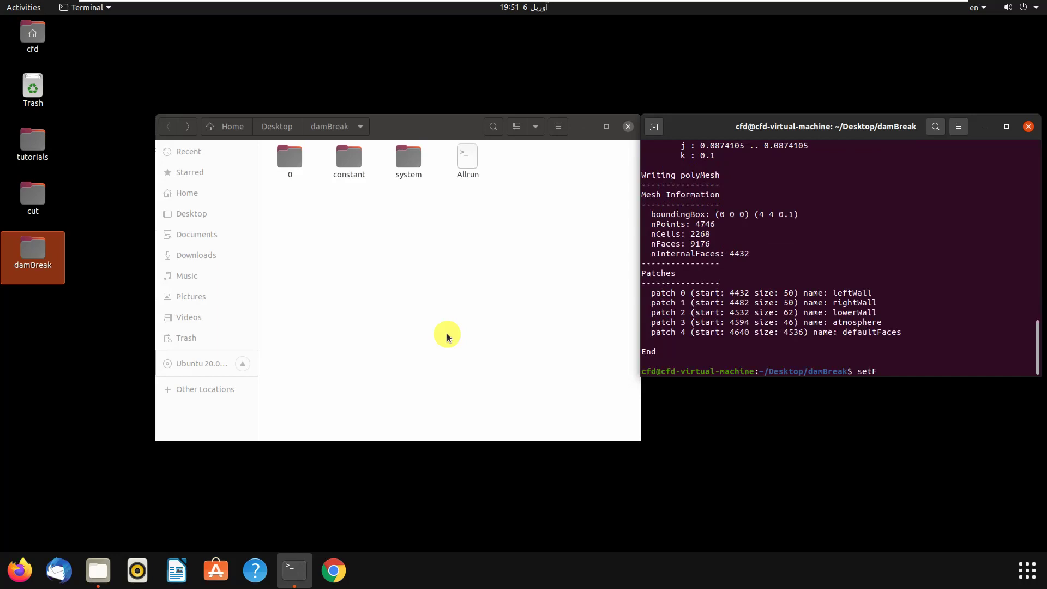
key(Tab)
key(Return)
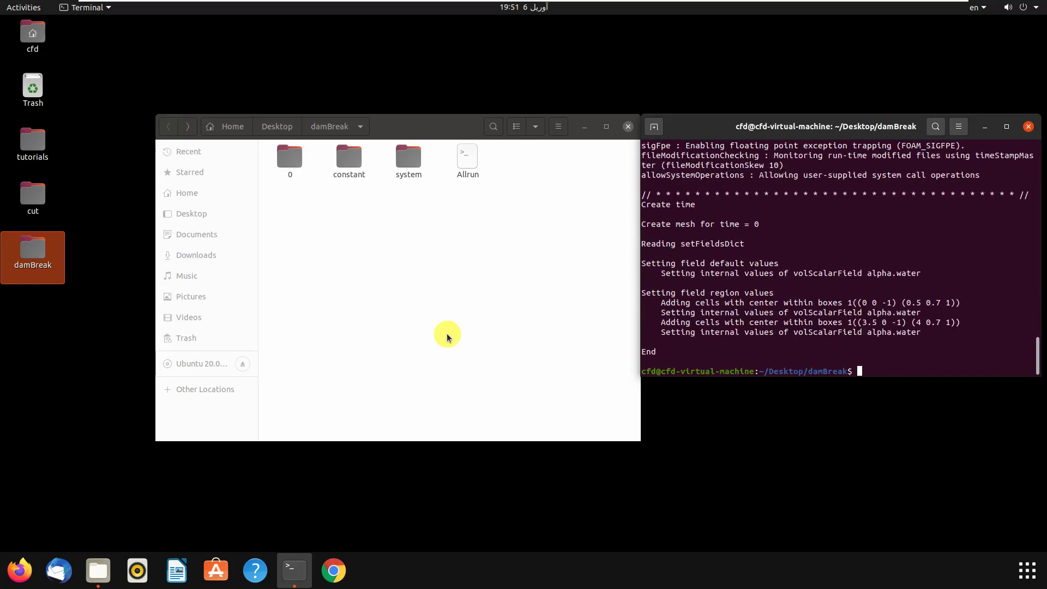
text(interFoan)
key(BackSpace)
text(m)
key(Return)
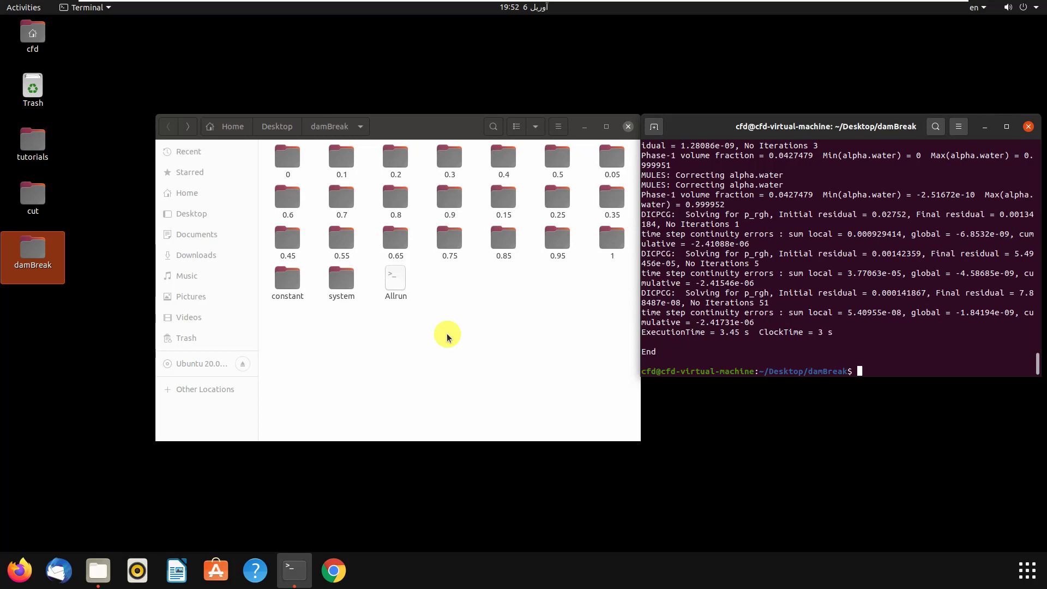
text(paraFoam)
key(Return)
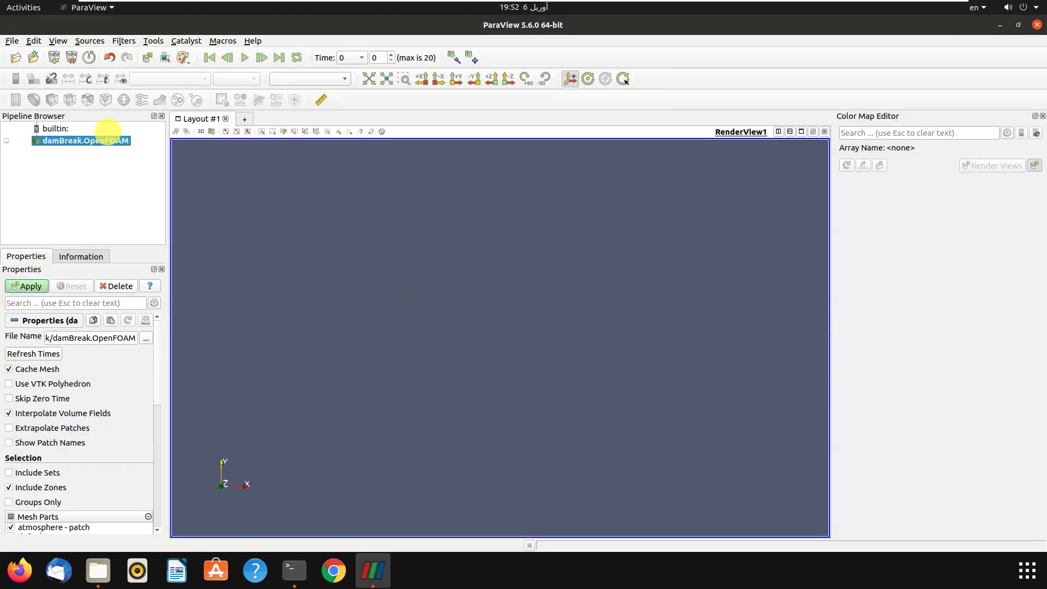
Step: Colour the damBreak domain by alpha.water and start animation playback
click(183, 79)
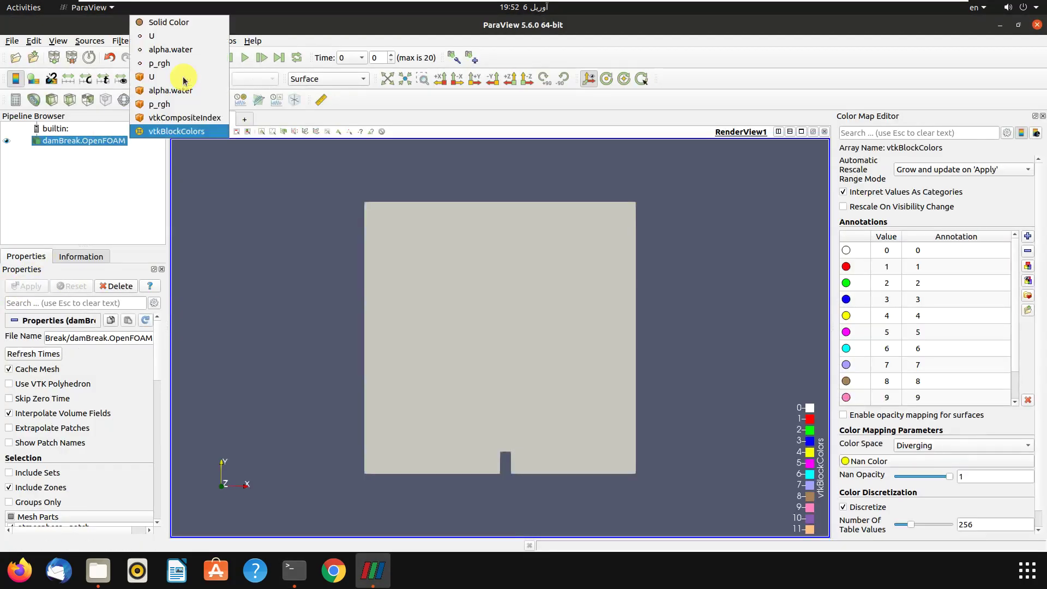
click(178, 53)
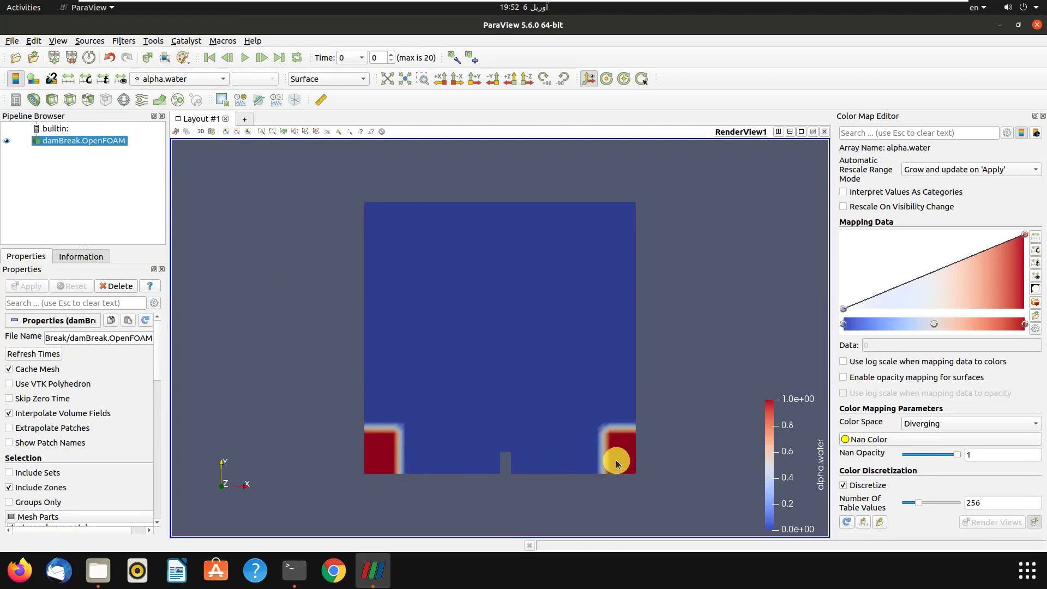
click(244, 58)
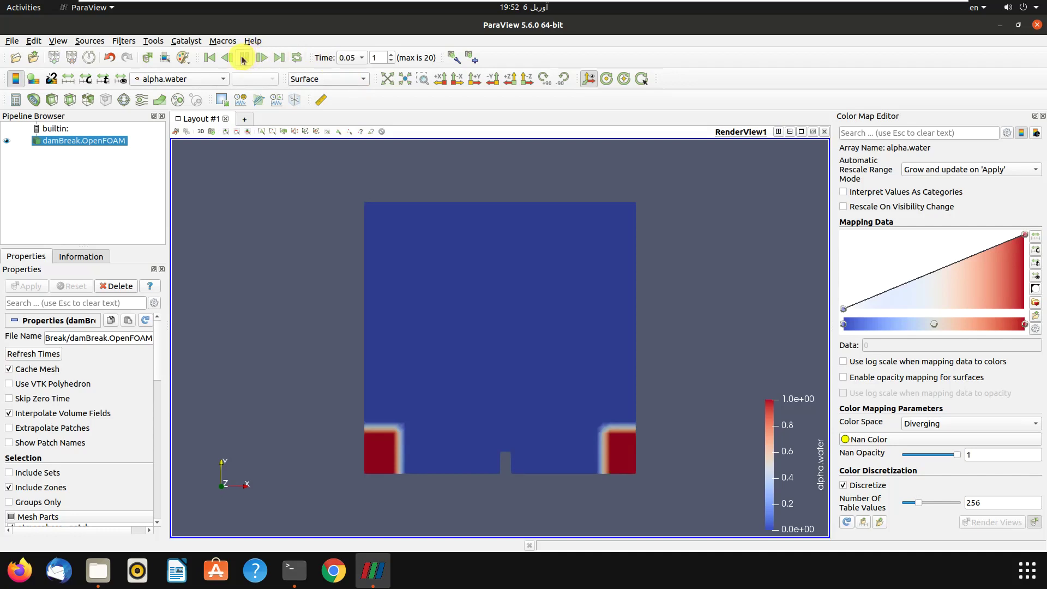